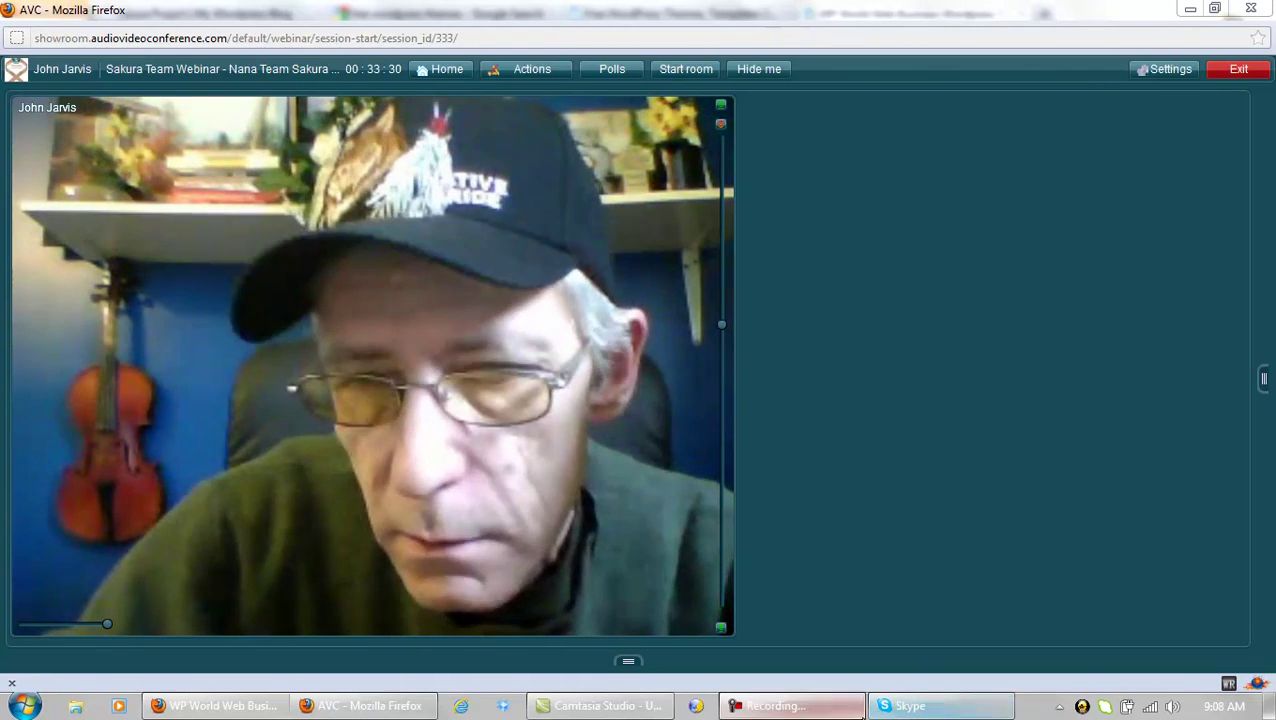
- Start Desktop Sharing from the Actions menu, replacing the webcam view in the AVC webinar
{"action": "left_click", "coordinate": [826, 709]}
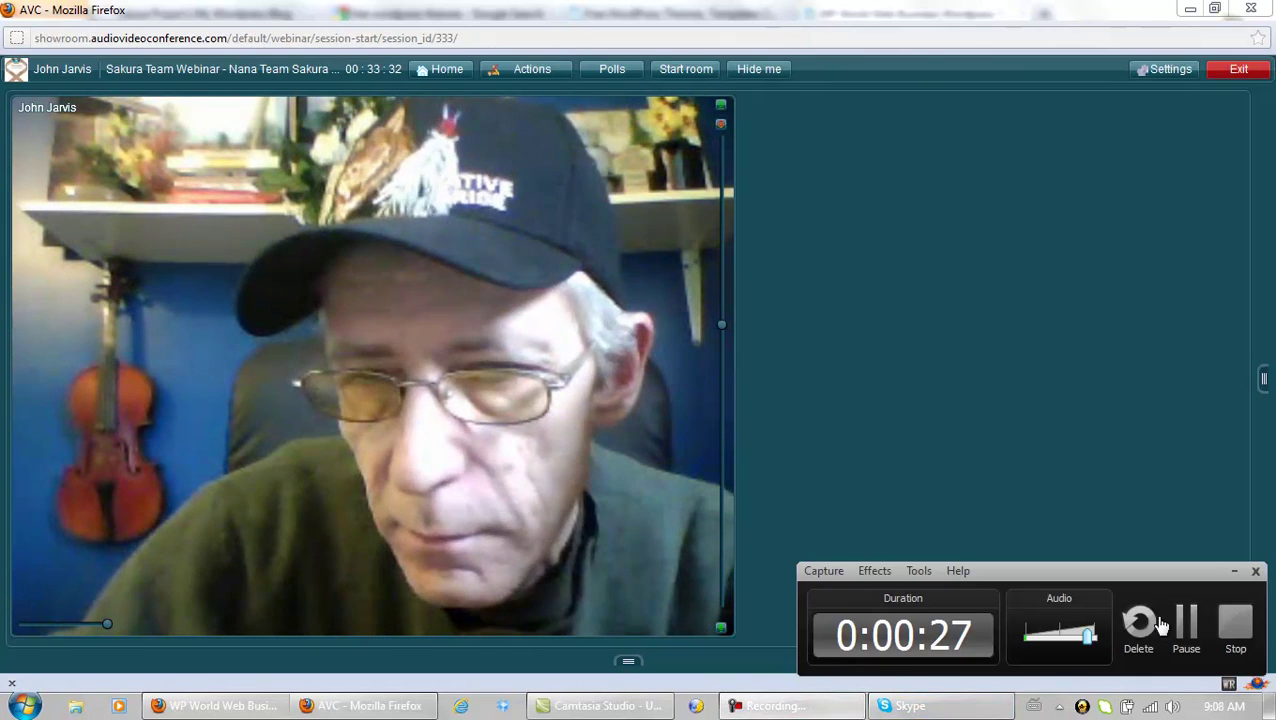
{"action": "left_click", "coordinate": [826, 709]}
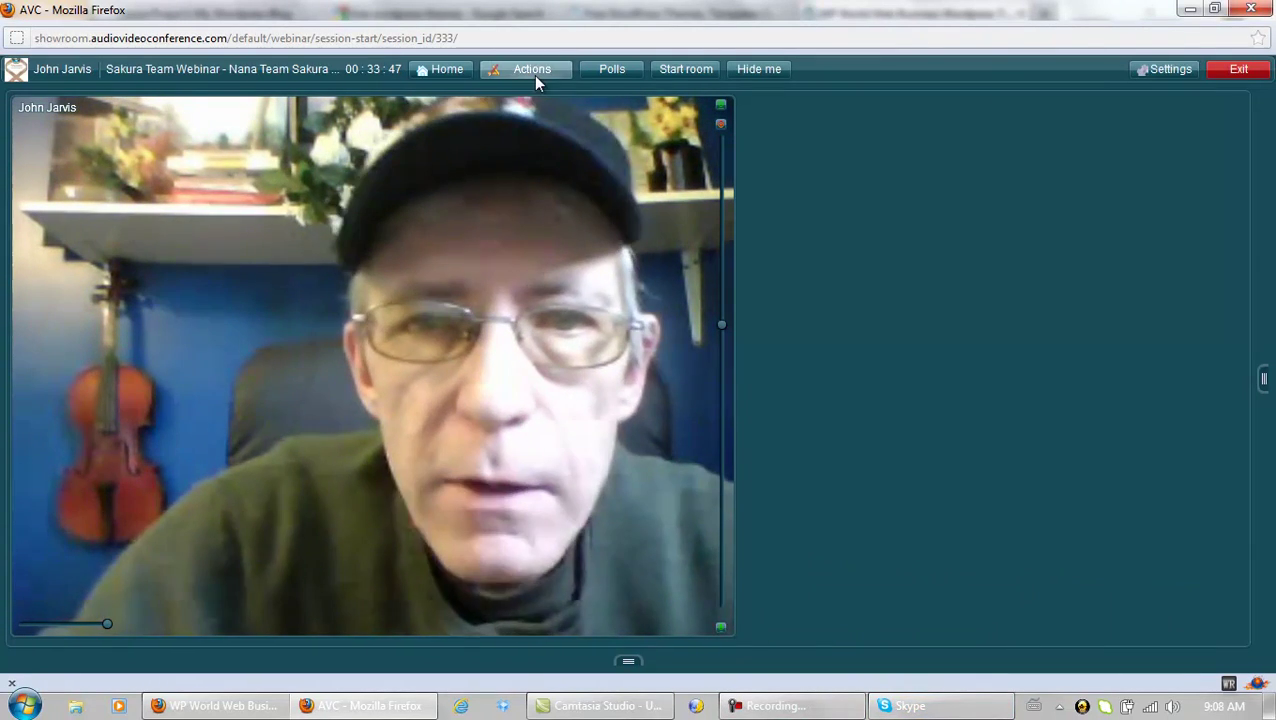
{"action": "left_click", "coordinate": [533, 75]}
{"action": "left_click", "coordinate": [538, 118]}
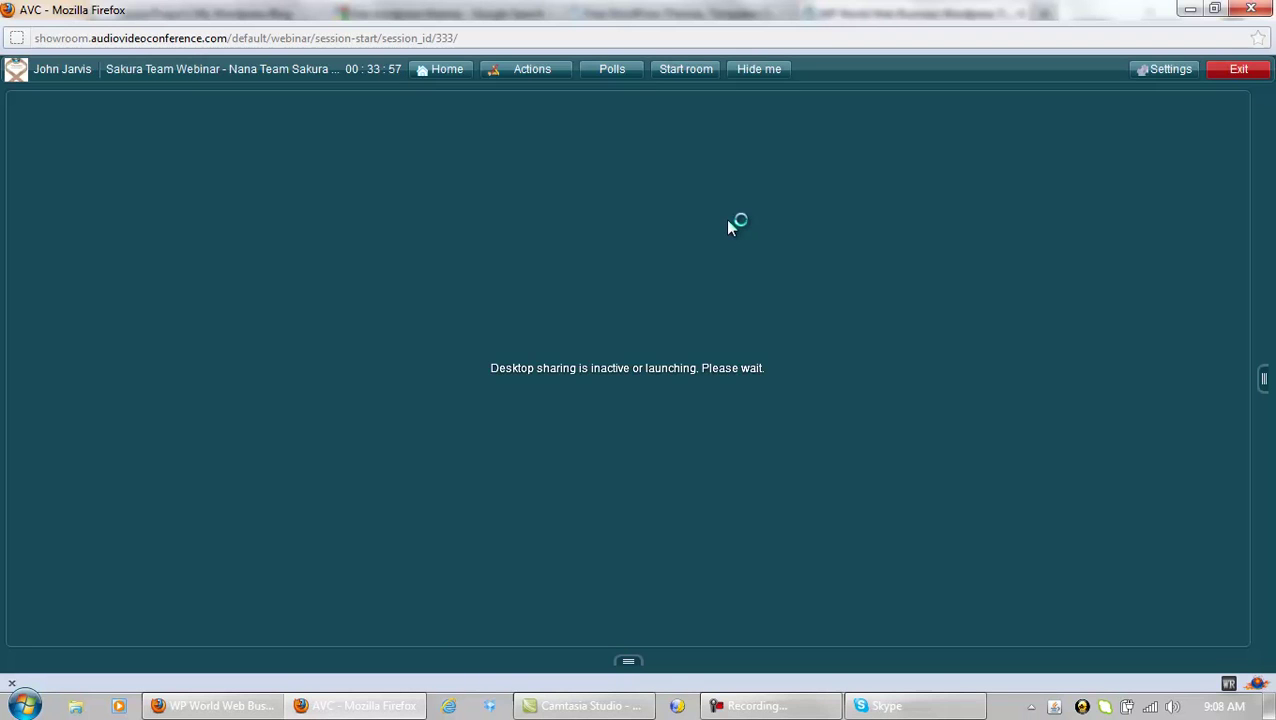
- Minimise the conference window and browse the theme gallery homepage
{"action": "left_click", "coordinate": [1190, 9]}
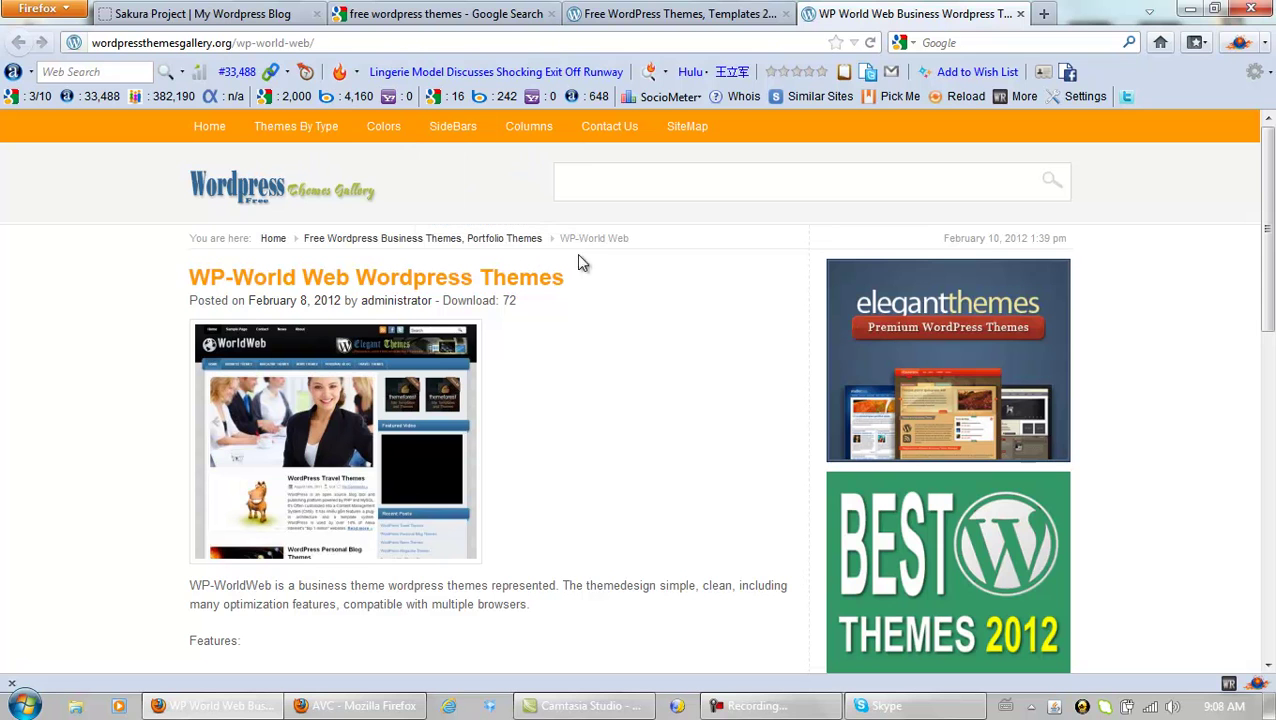
{"action": "left_click", "coordinate": [703, 16]}
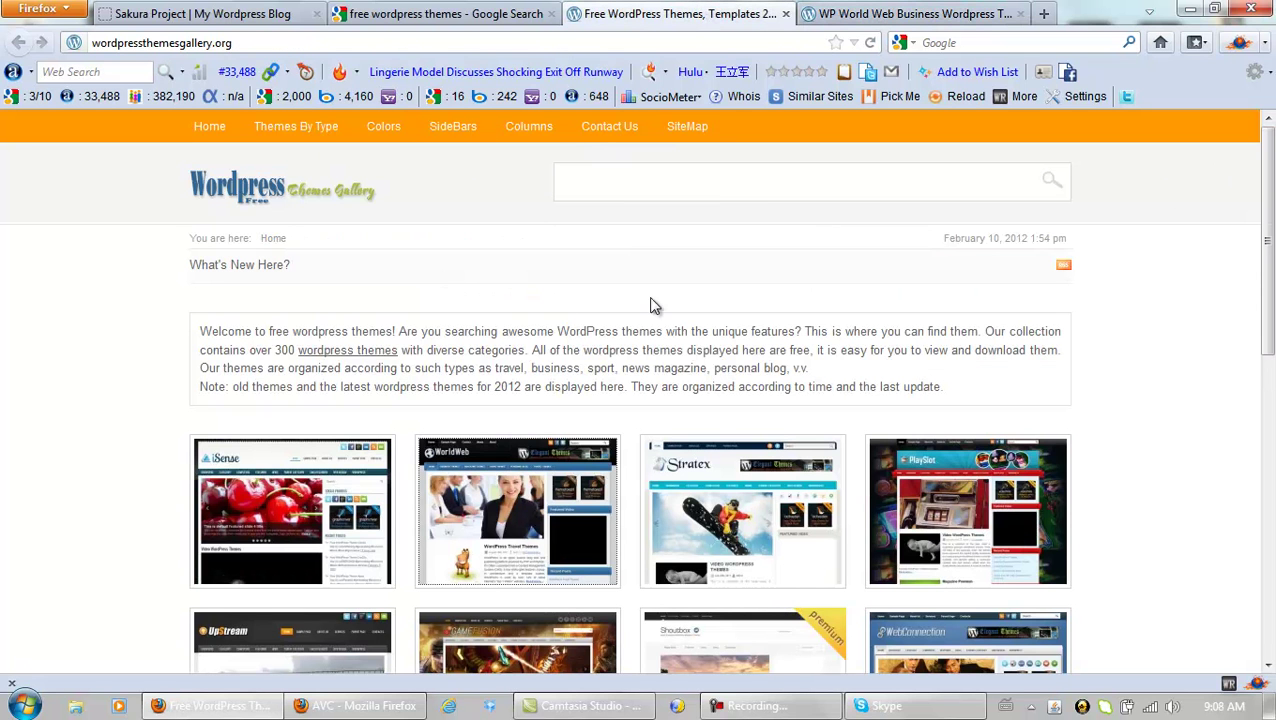
{"action": "left_click_drag", "start_coordinate": [1265, 234], "coordinate": [1263, 355]}
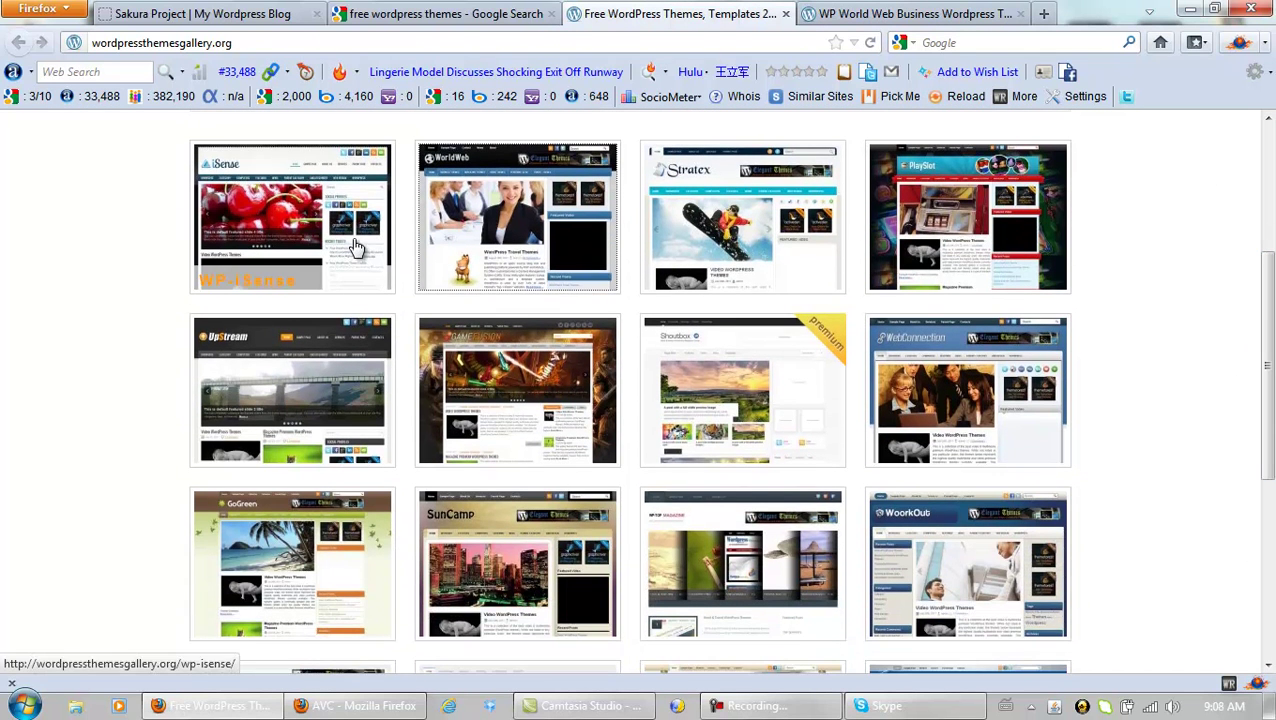
- Download the WP-World Web theme and close its theme page
{"action": "left_click", "coordinate": [848, 18]}
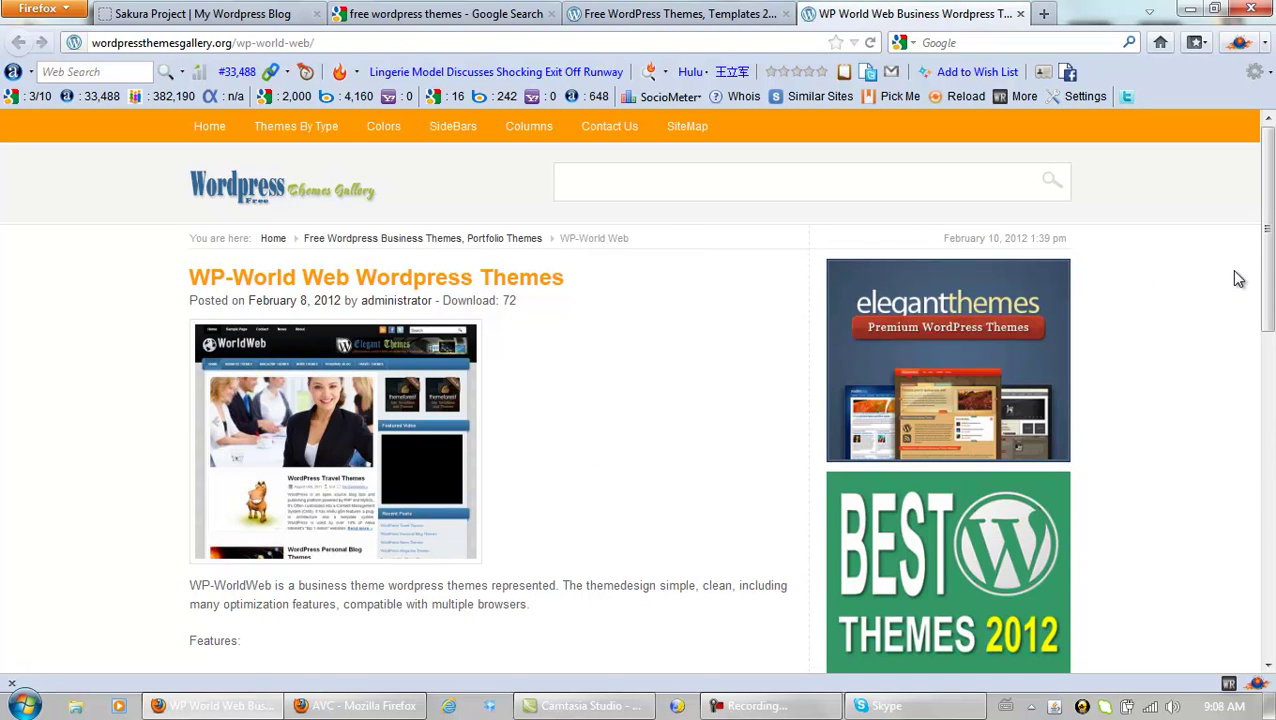
{"action": "left_click_drag", "start_coordinate": [1266, 265], "coordinate": [1265, 457]}
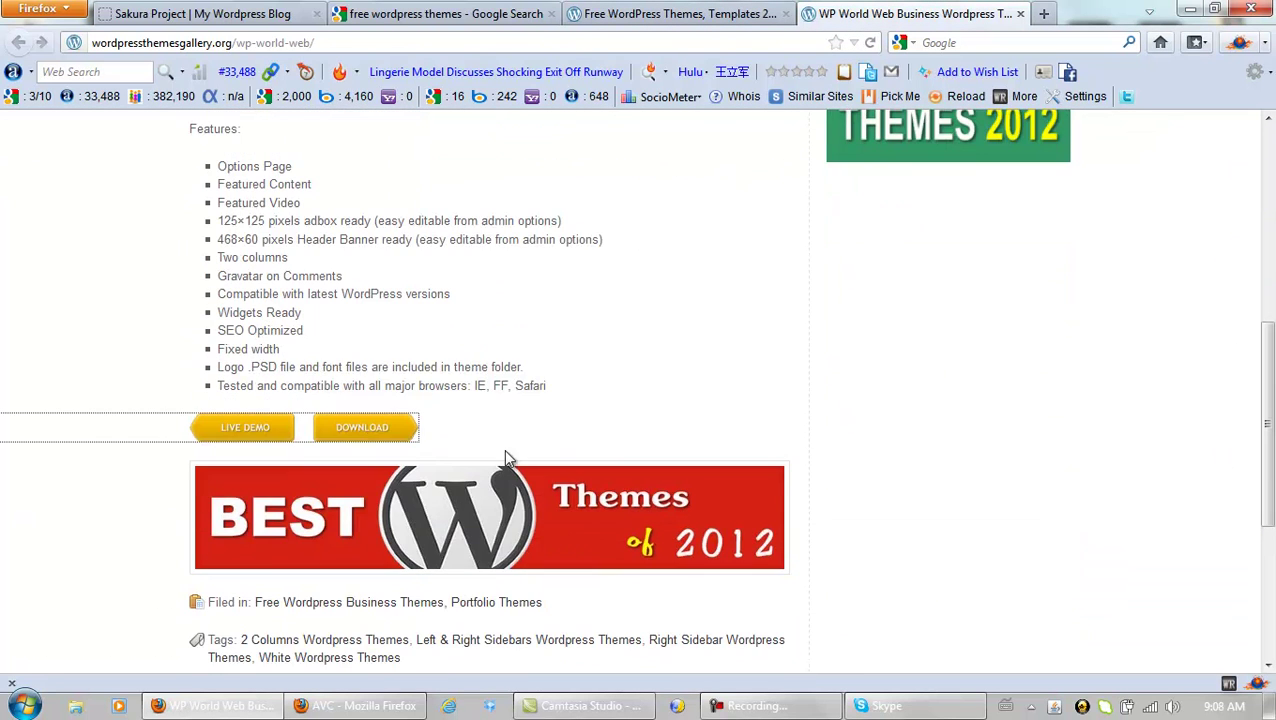
{"action": "left_click", "coordinate": [372, 430]}
{"action": "left_click", "coordinate": [1020, 14]}
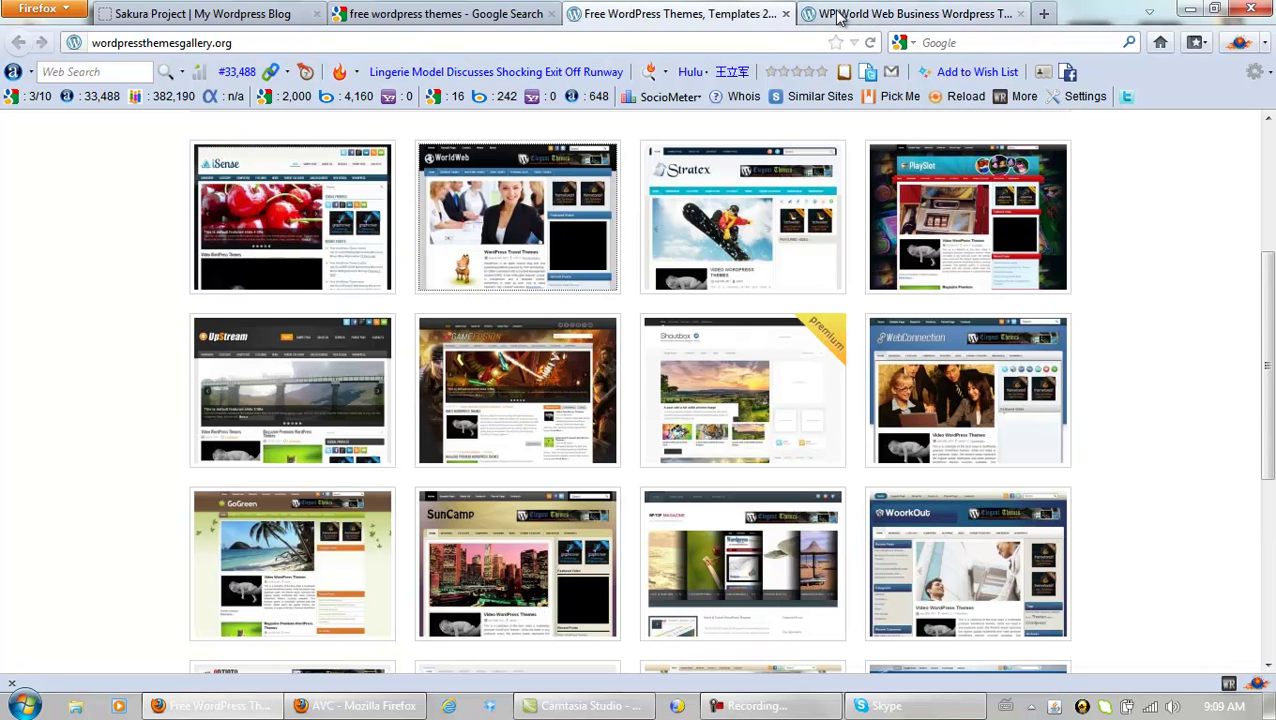
- Close the gallery and log in to the Sakura Project blog at its wp-admin address
{"action": "left_click", "coordinate": [787, 14]}
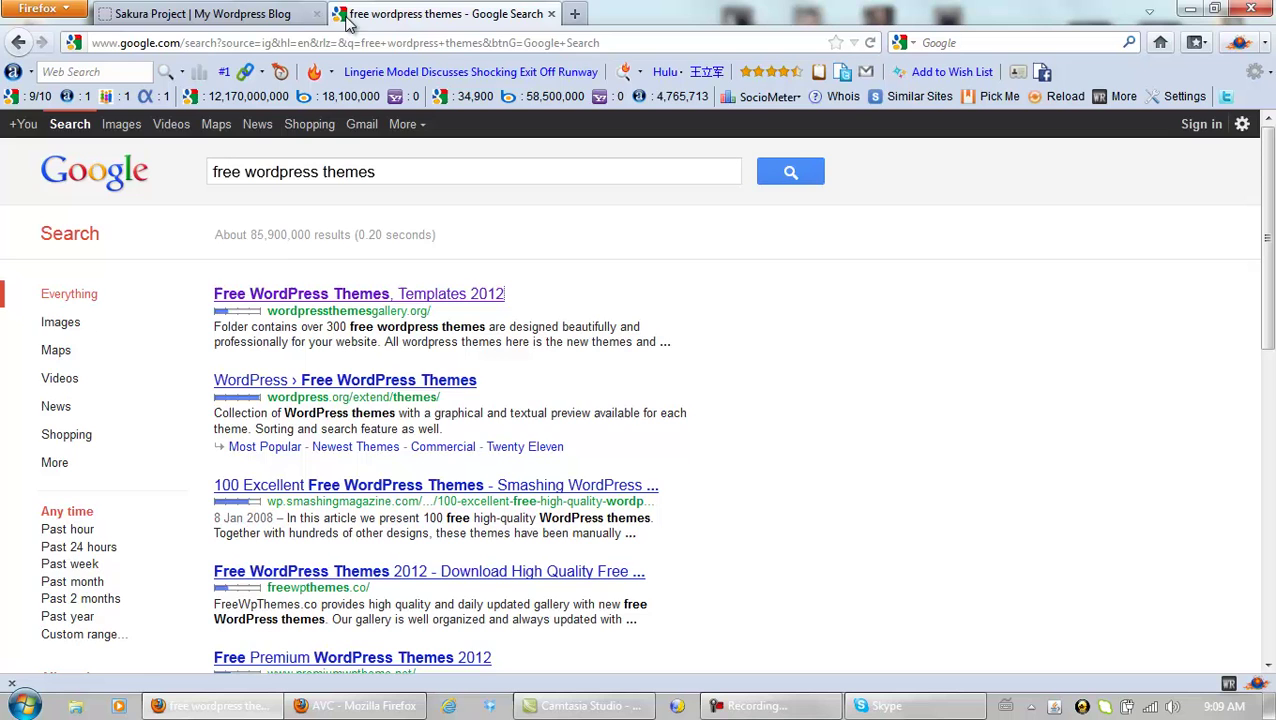
{"action": "left_click", "coordinate": [272, 14]}
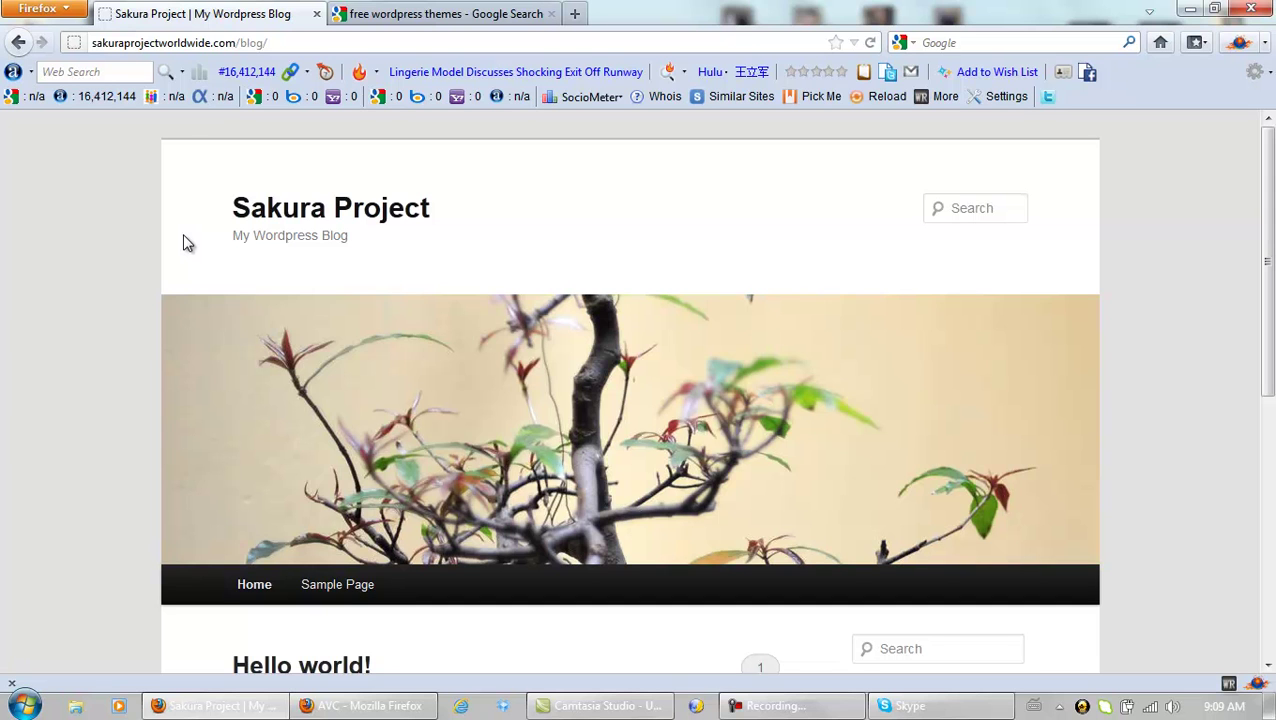
{"action": "left_click", "coordinate": [363, 42]}
{"action": "type", "text": "wp-"}
{"action": "type", "text": "admin"}
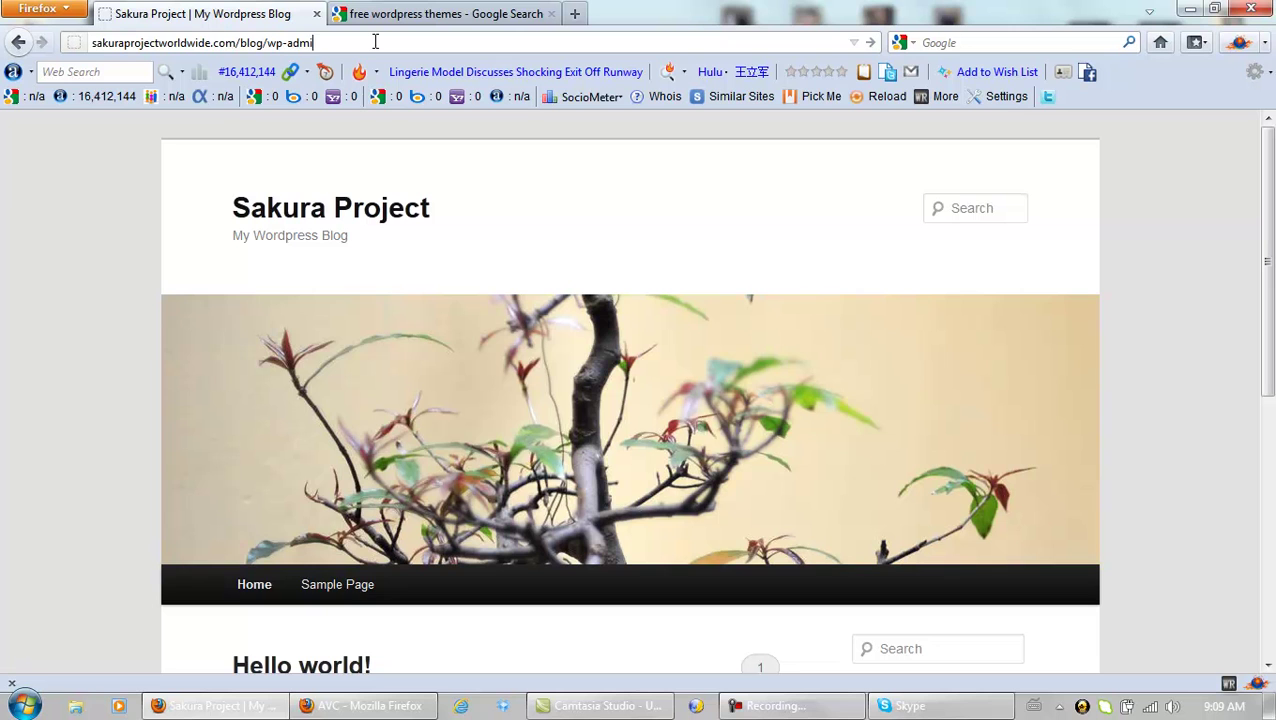
{"action": "left_click", "coordinate": [870, 44]}
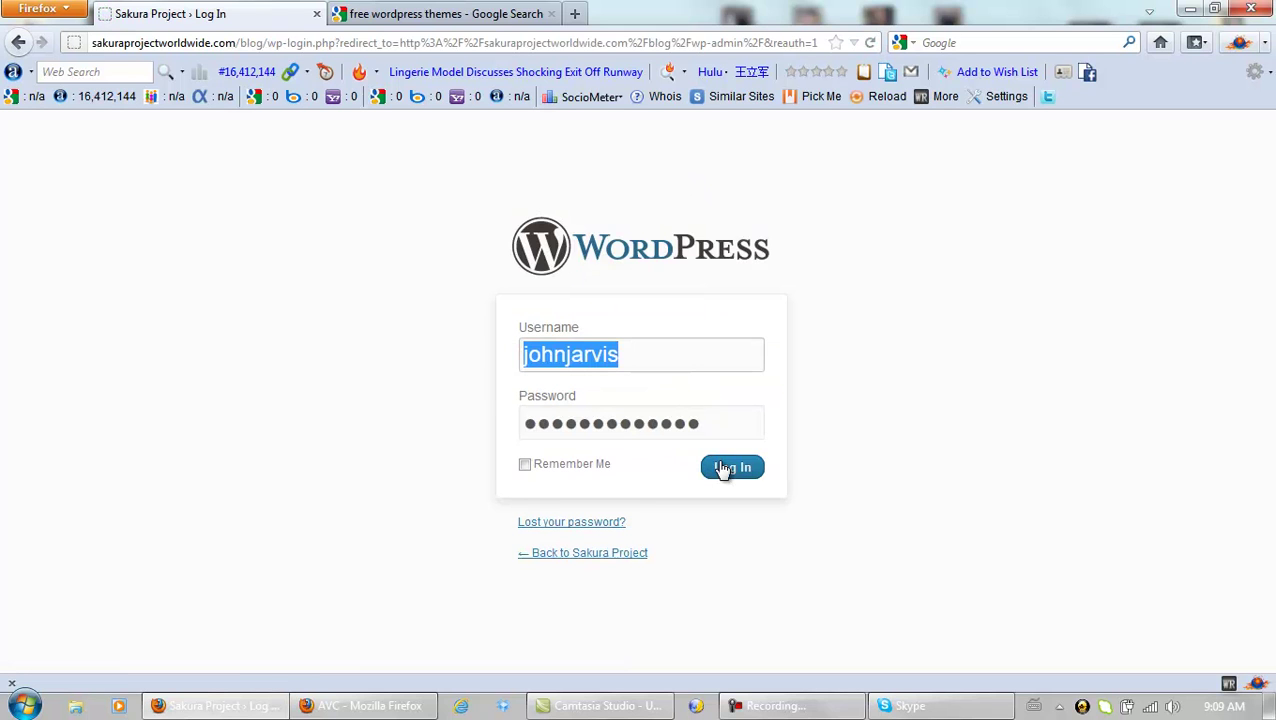
{"action": "left_click", "coordinate": [724, 470]}
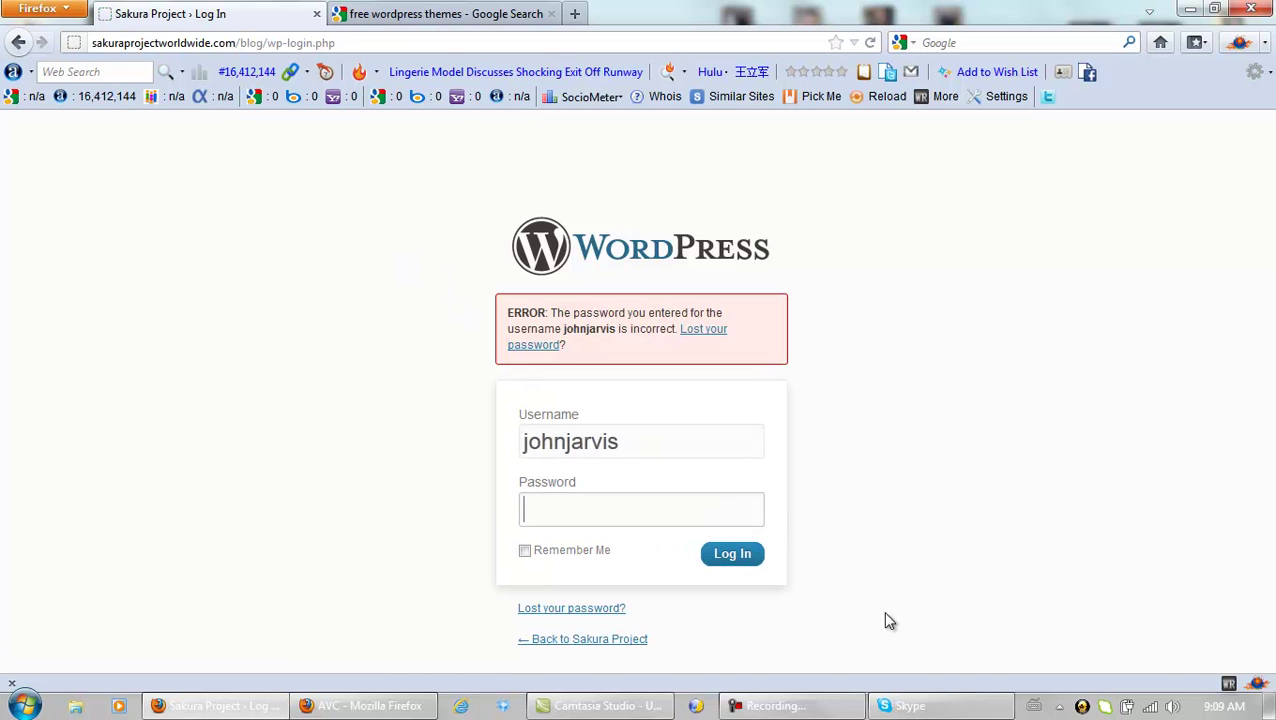
{"action": "left_click", "coordinate": [806, 708]}
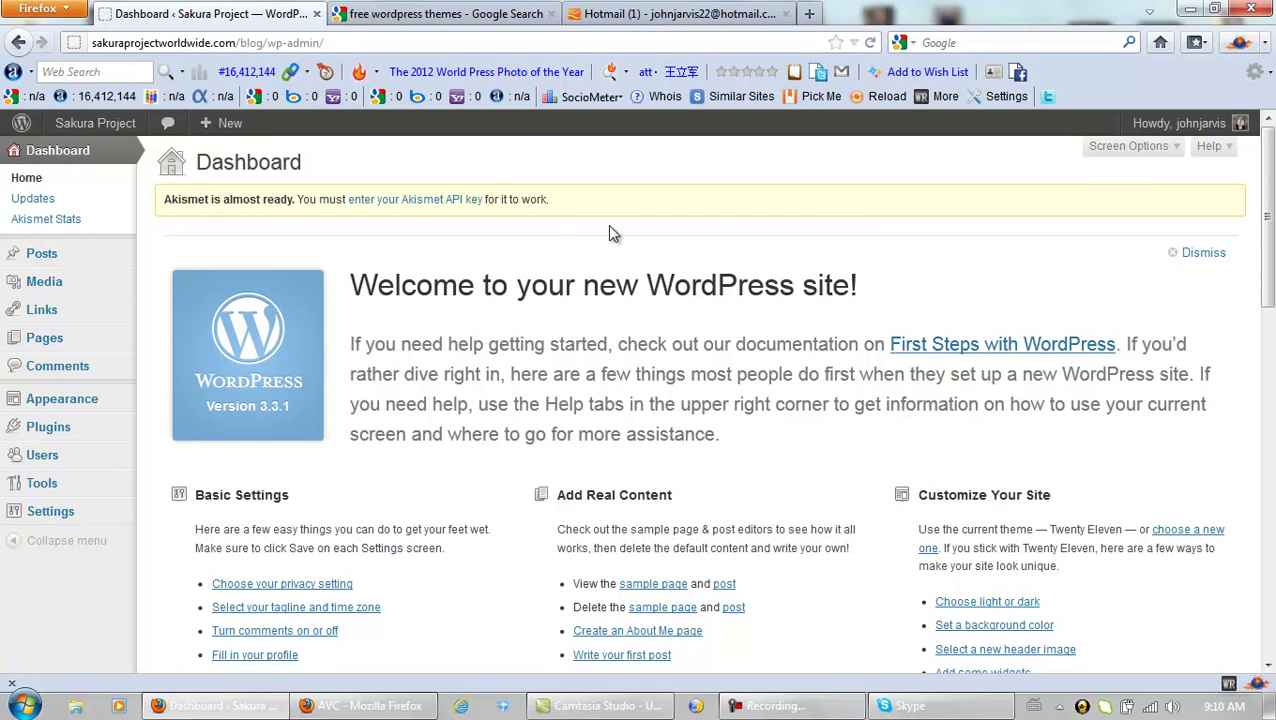
{"action": "mouse_move", "coordinate": [95, 123]}
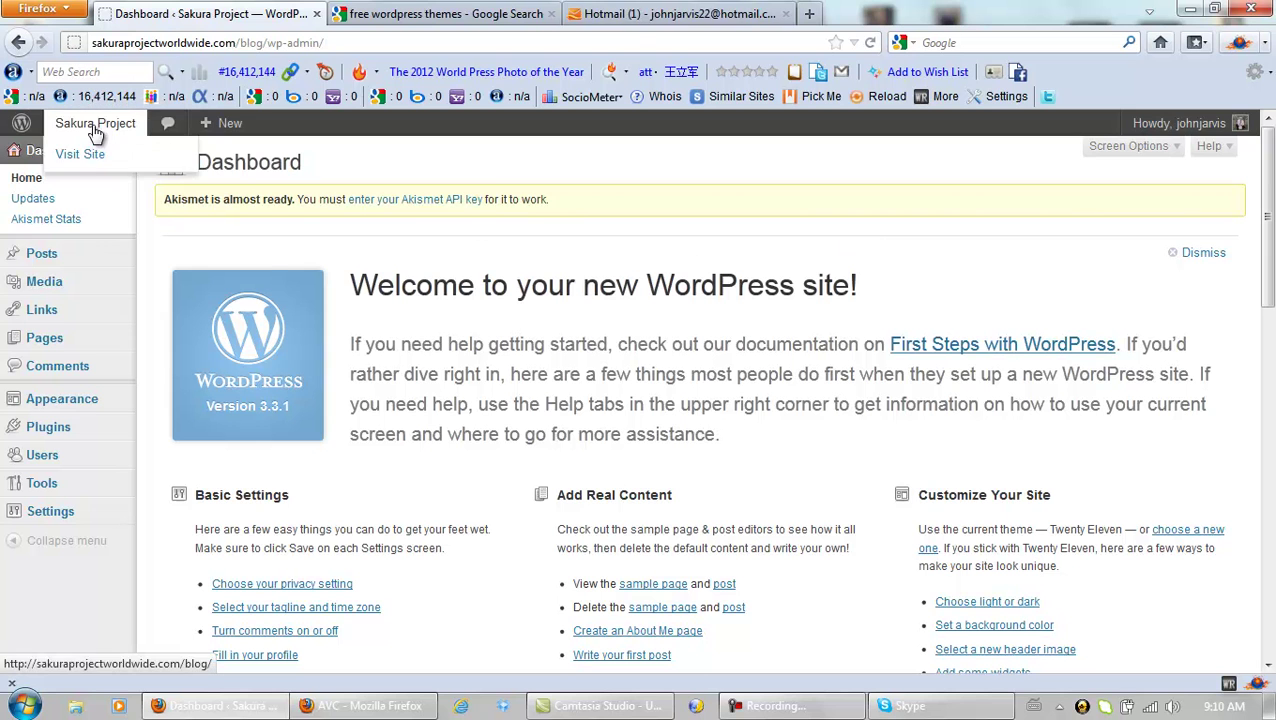
- Preview the Sakura Project front page in a new tab, then return to the Dashboard
{"action": "right_click", "coordinate": [80, 158]}
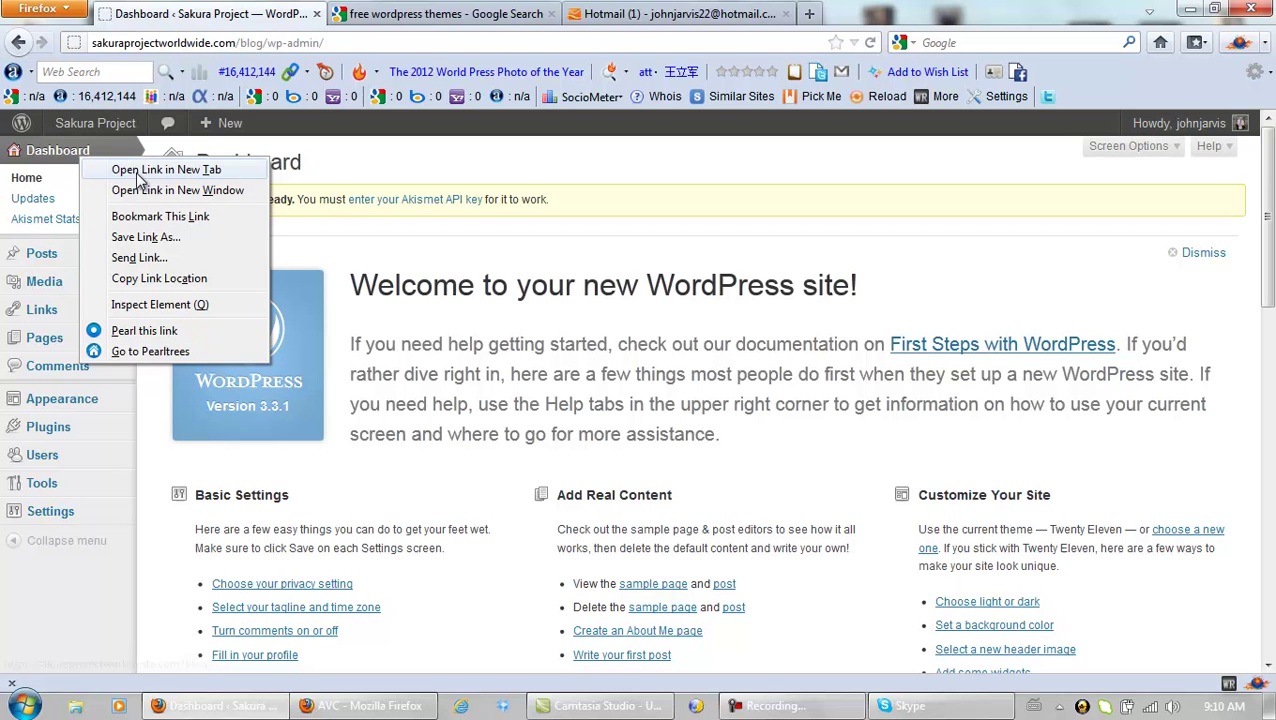
{"action": "left_click", "coordinate": [125, 170]}
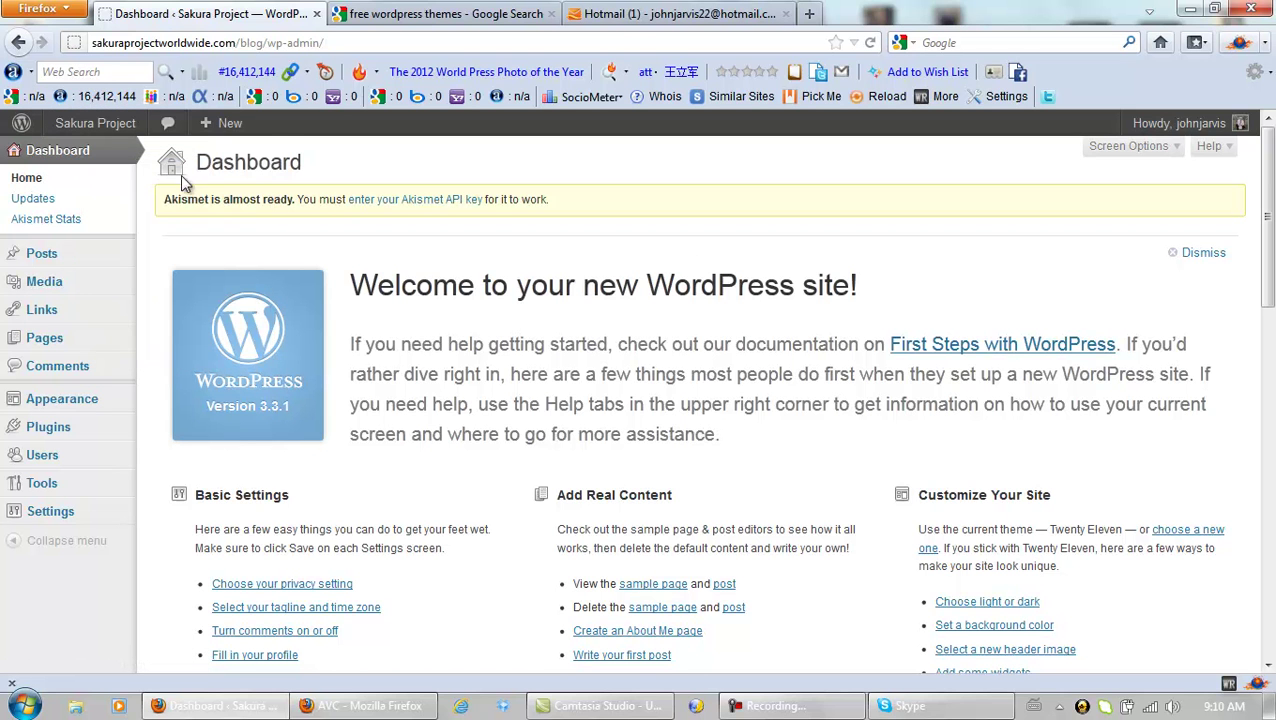
{"action": "left_click", "coordinate": [418, 17]}
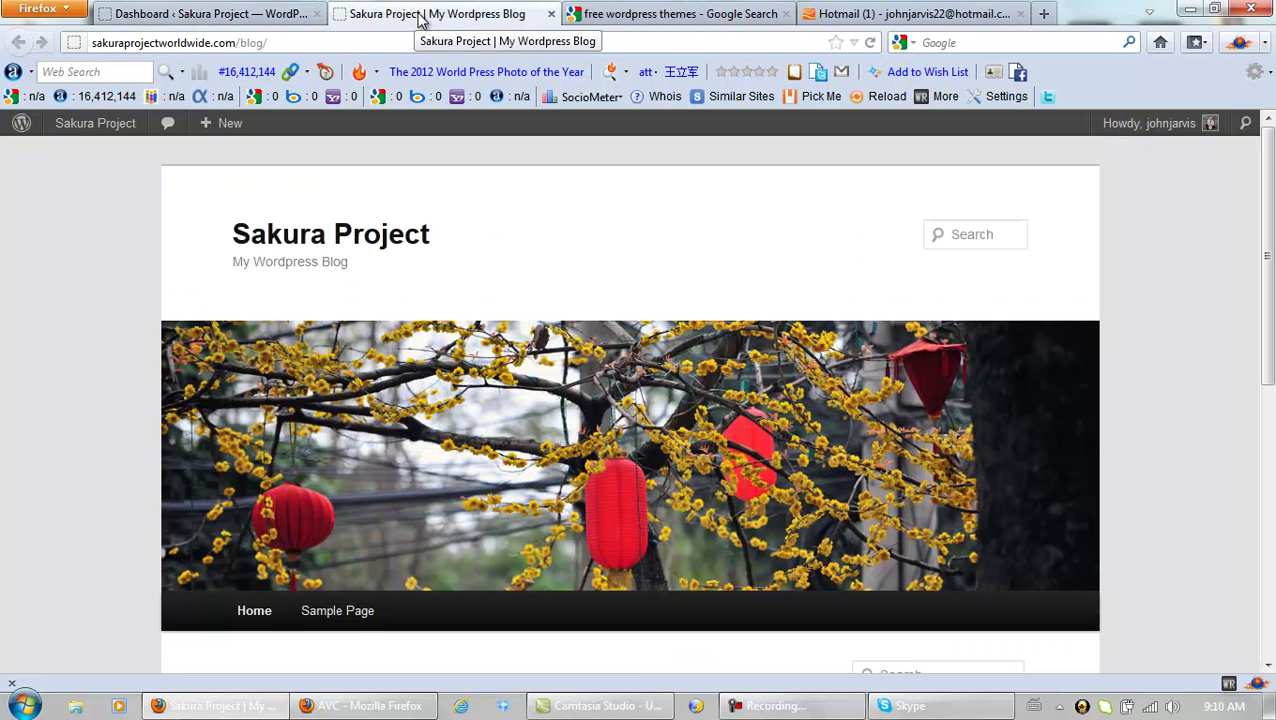
{"action": "left_click", "coordinate": [235, 17]}
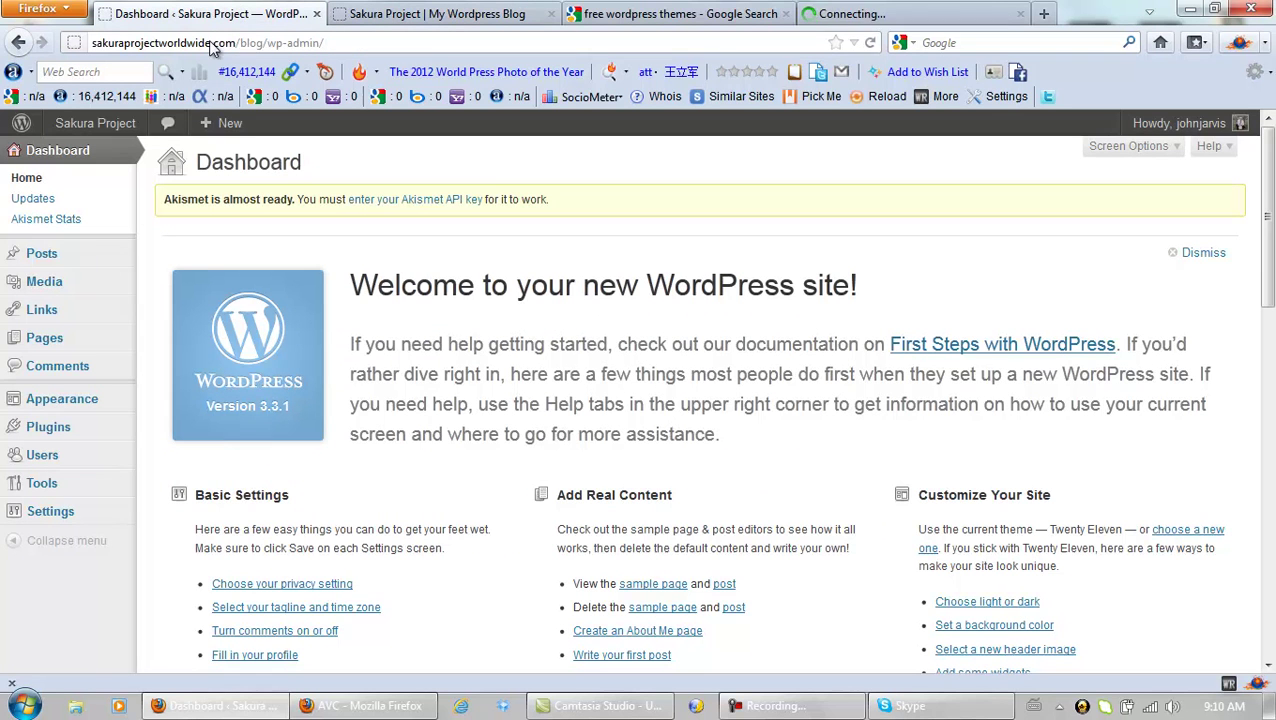
{"action": "mouse_move", "coordinate": [62, 398]}
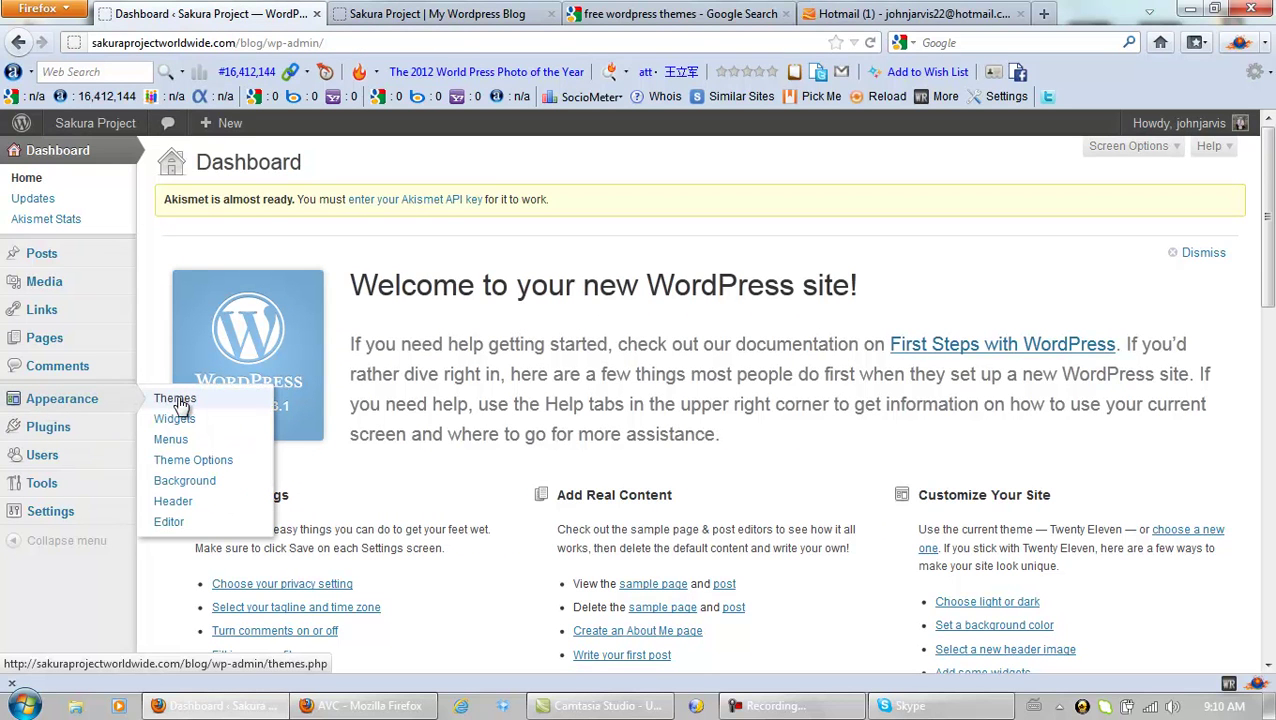
- Reach the Upload form under Appearance > Themes > Install Themes
{"action": "left_click", "coordinate": [179, 402]}
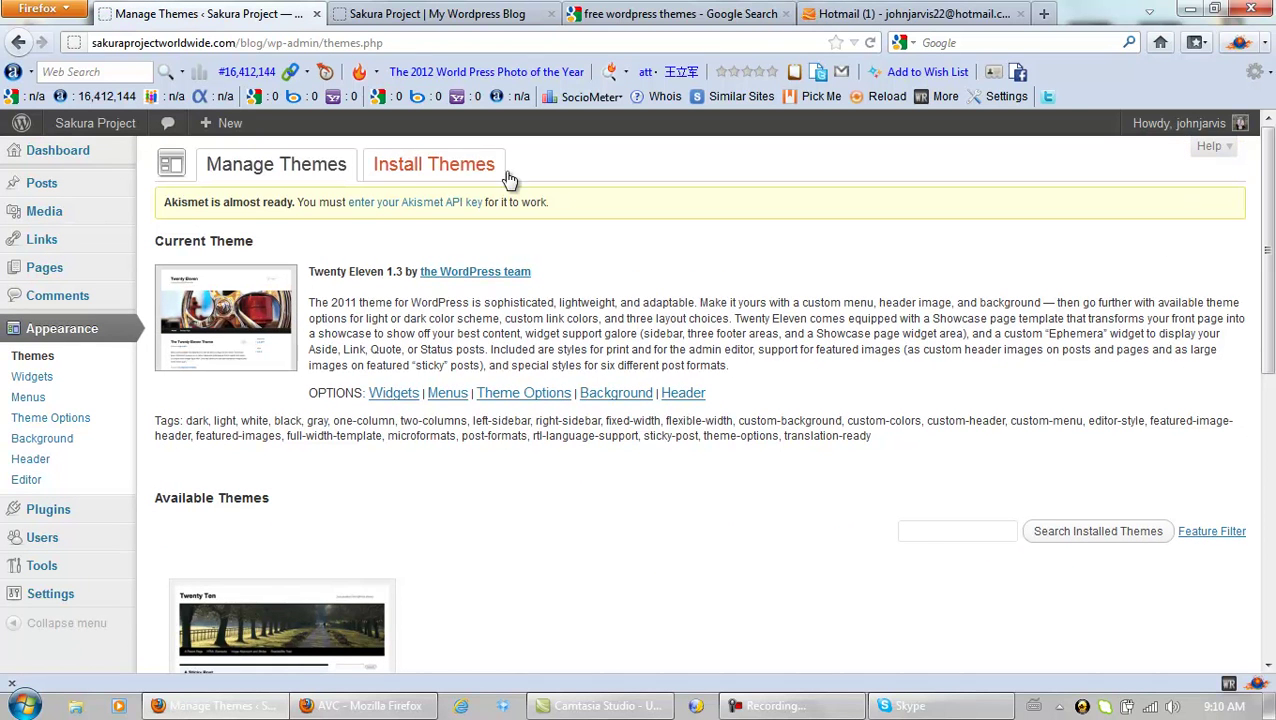
{"action": "left_click", "coordinate": [425, 174]}
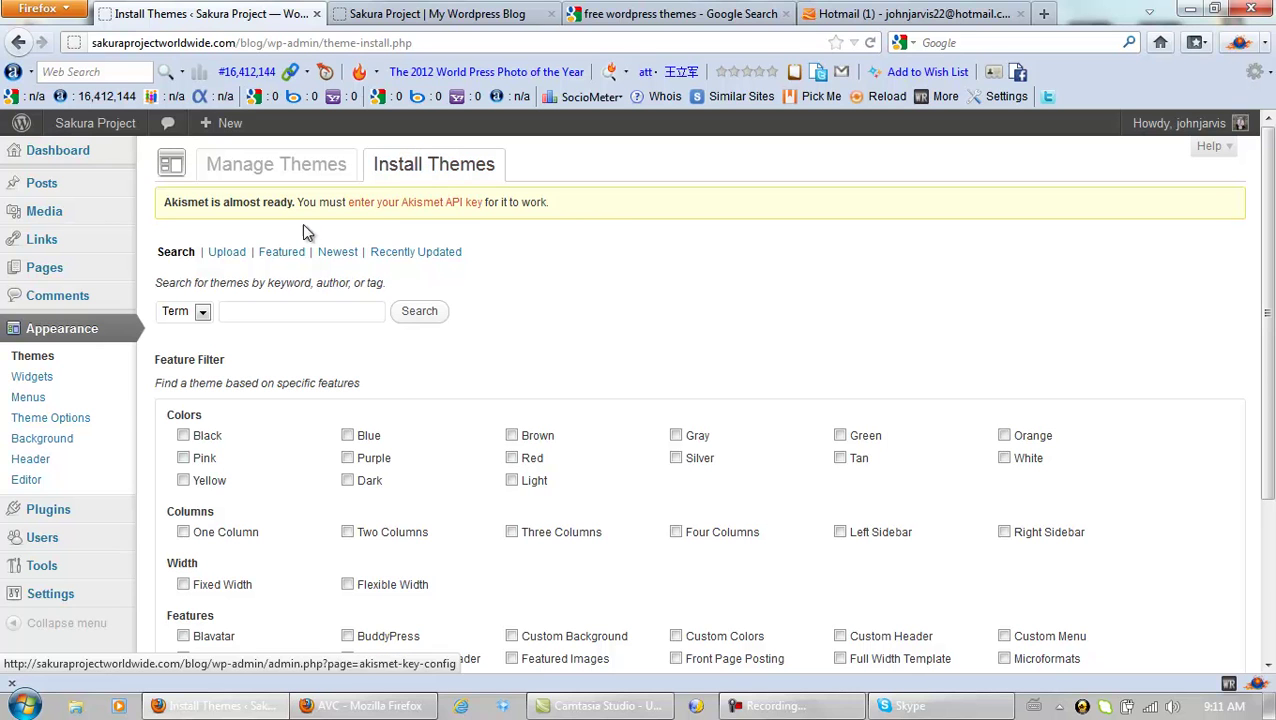
{"action": "left_click", "coordinate": [226, 255]}
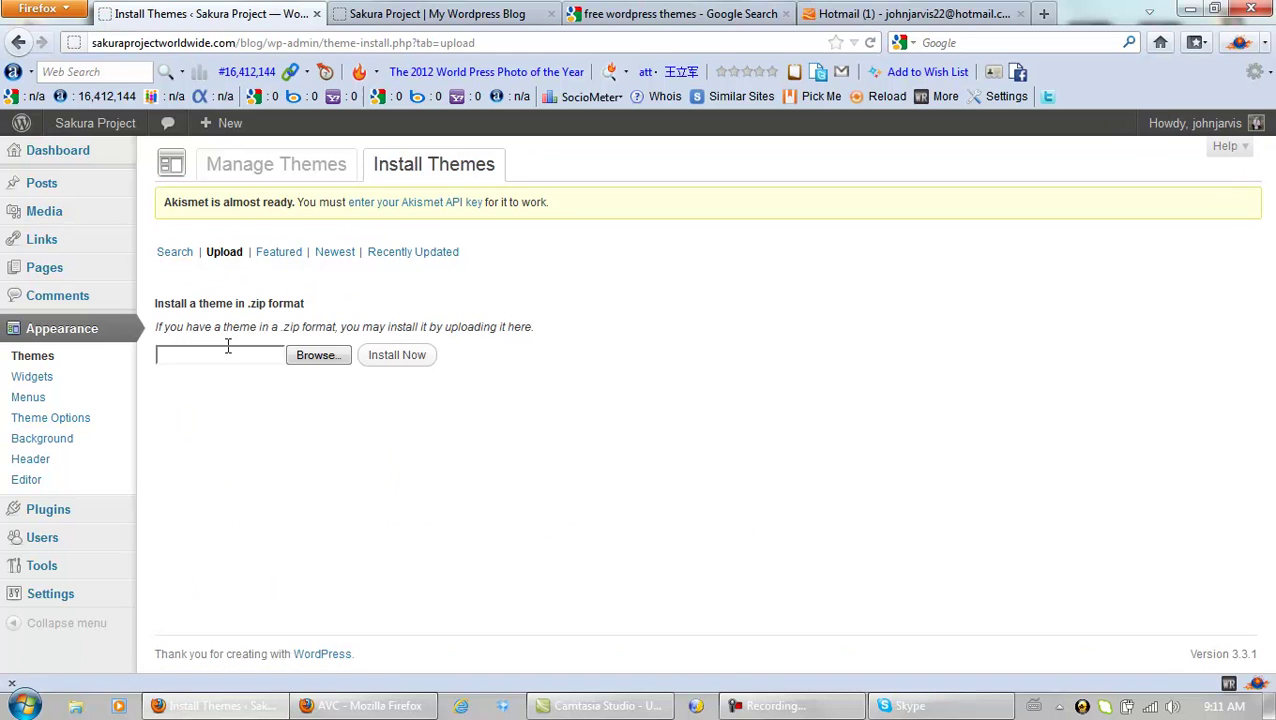
- Upload WorldWeb.zip from the desktop and install the theme
{"action": "left_click", "coordinate": [229, 355]}
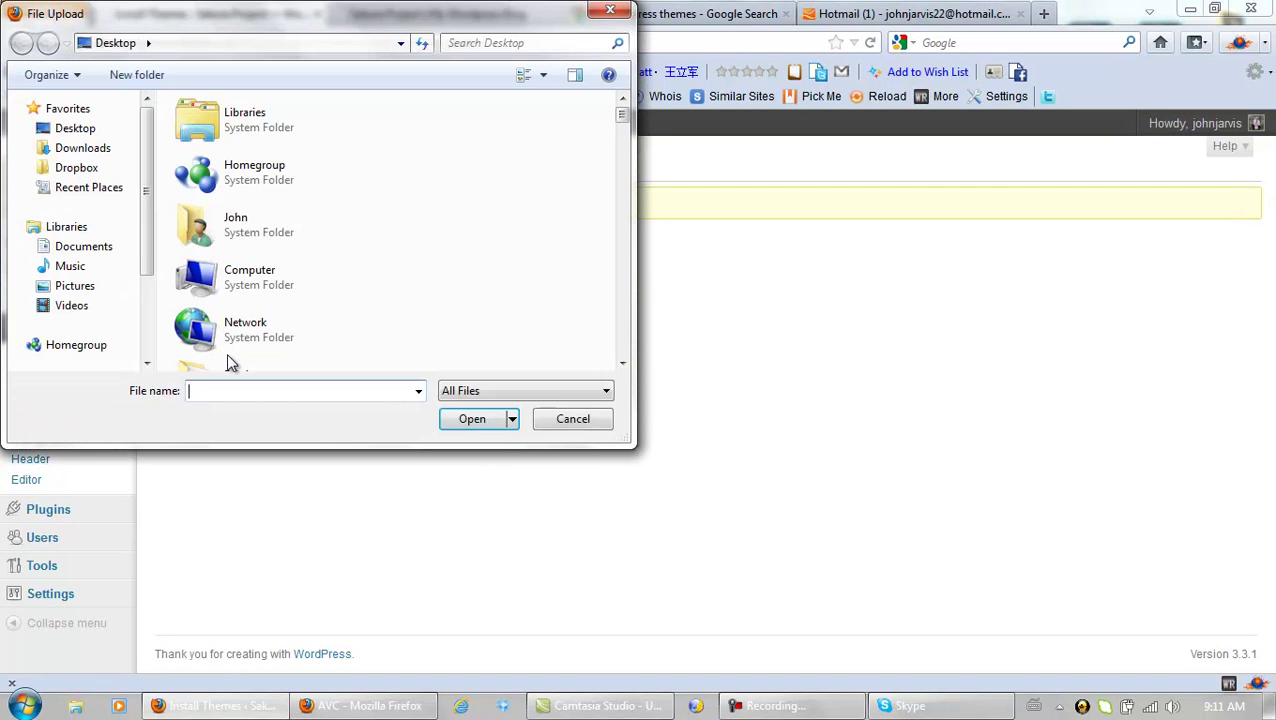
{"action": "type", "text": "worl"}
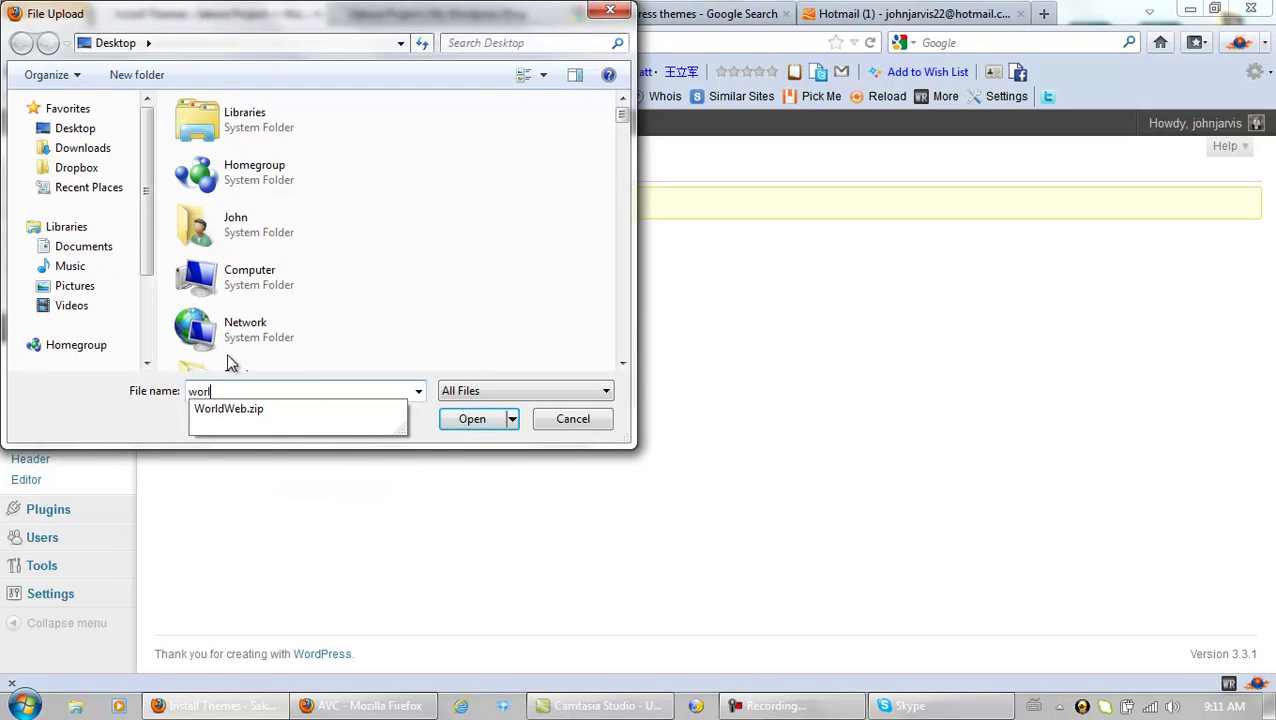
{"action": "left_click", "coordinate": [248, 410]}
{"action": "left_click", "coordinate": [482, 419]}
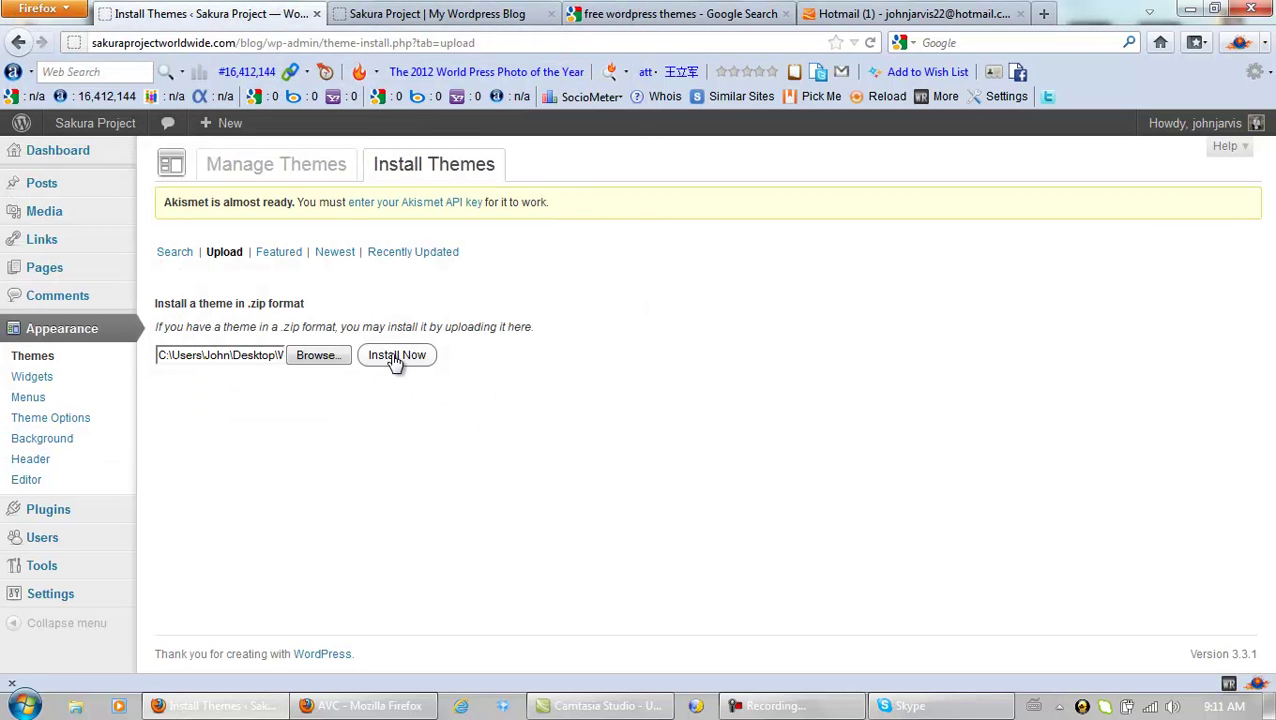
{"action": "left_click", "coordinate": [396, 358]}
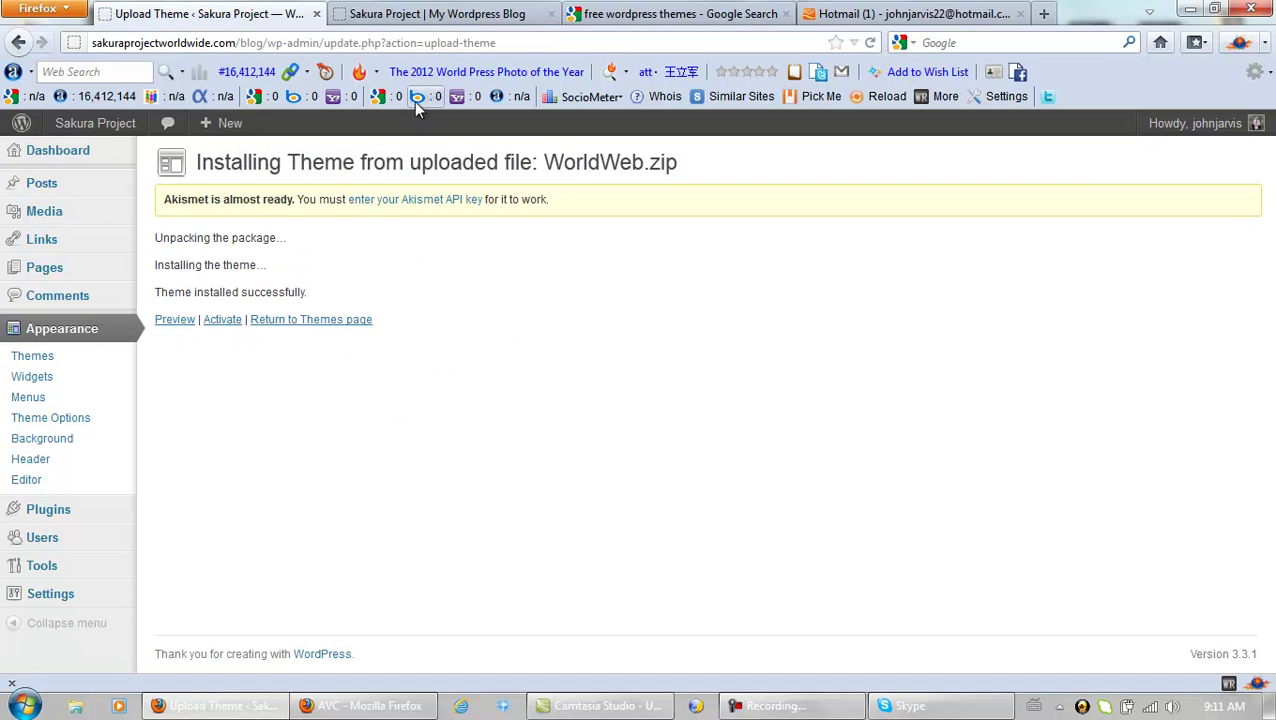
- Activate WorldWeb 2.0 and reload the front page to check the new design
{"action": "left_click", "coordinate": [224, 320]}
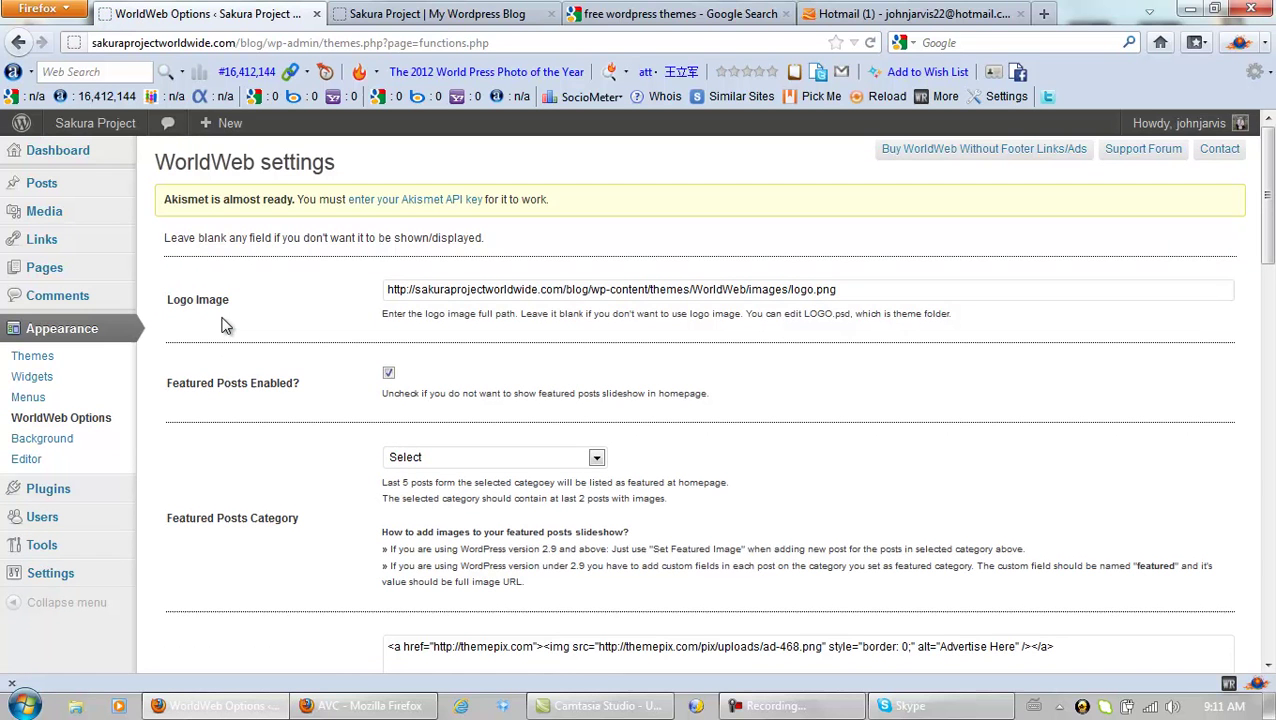
{"action": "left_click", "coordinate": [447, 16]}
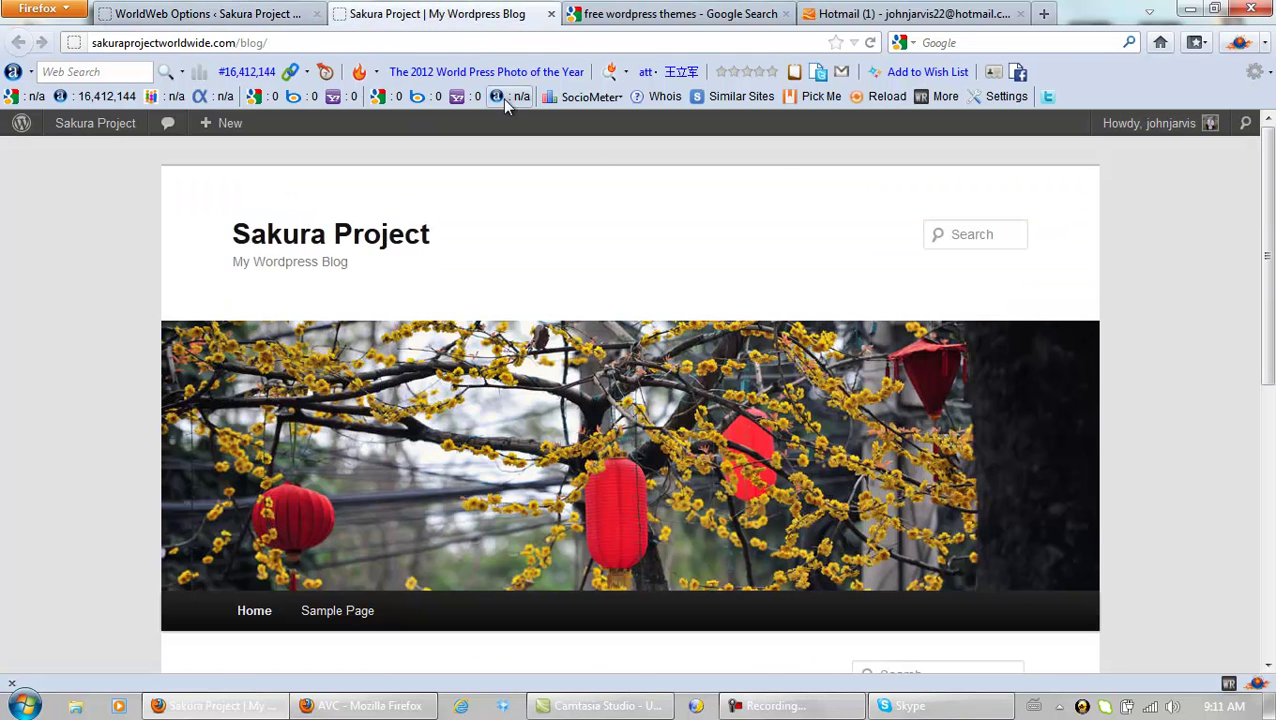
{"action": "left_click", "coordinate": [870, 43]}
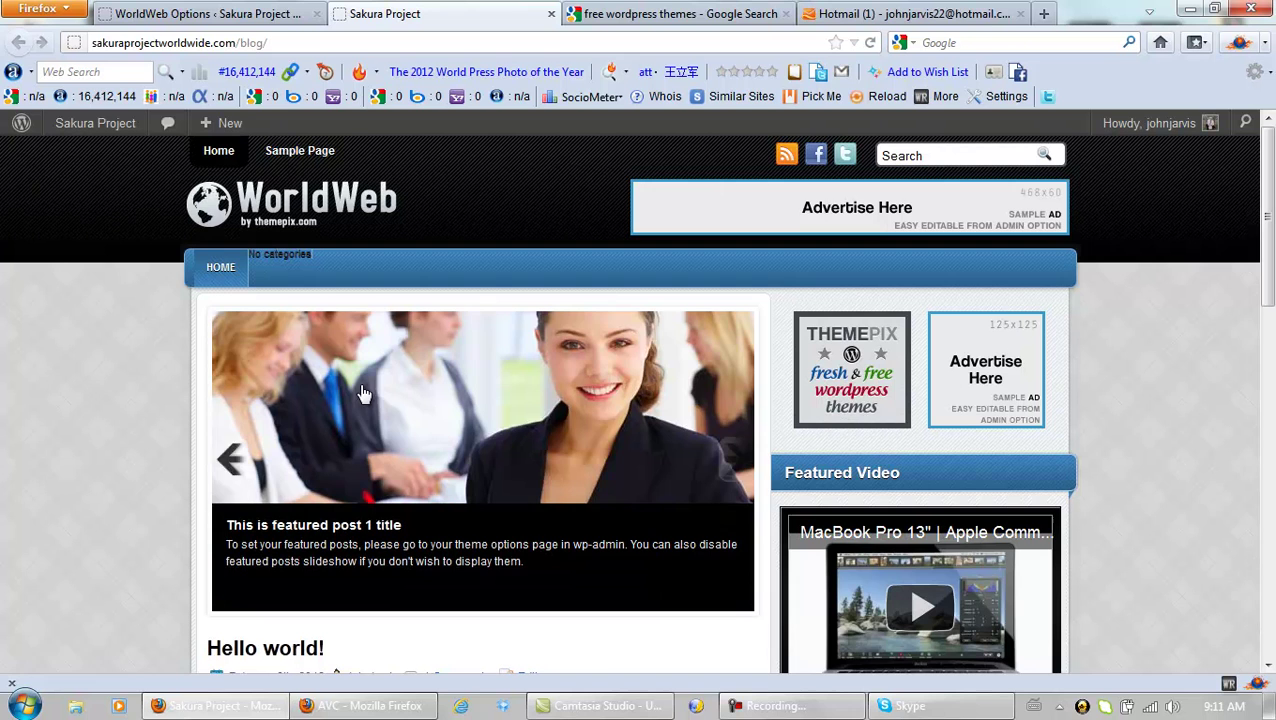
{"action": "mouse_move", "coordinate": [1268, 207]}
{"action": "left_mouse_down"}
{"action": "mouse_move", "coordinate": [1258, 537]}
{"action": "mouse_move", "coordinate": [1262, 390]}
{"action": "mouse_move", "coordinate": [1157, 184]}
{"action": "left_mouse_up"}
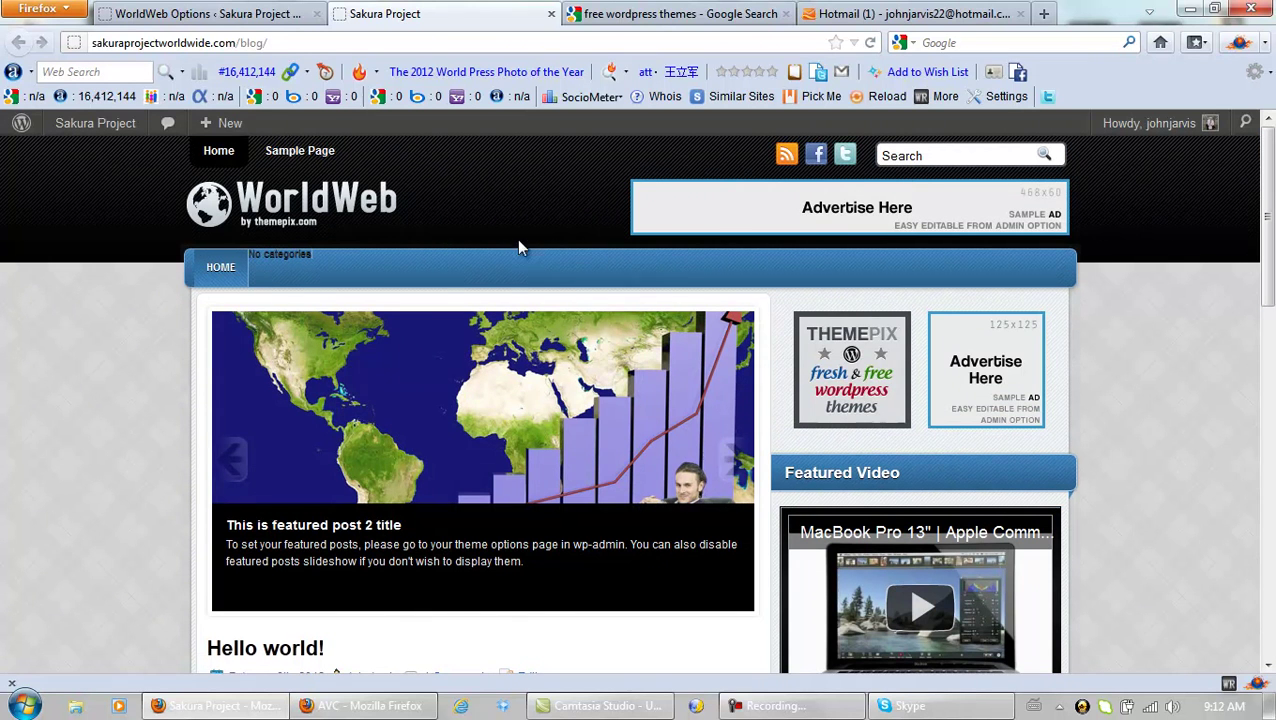
{"action": "left_click", "coordinate": [204, 18]}
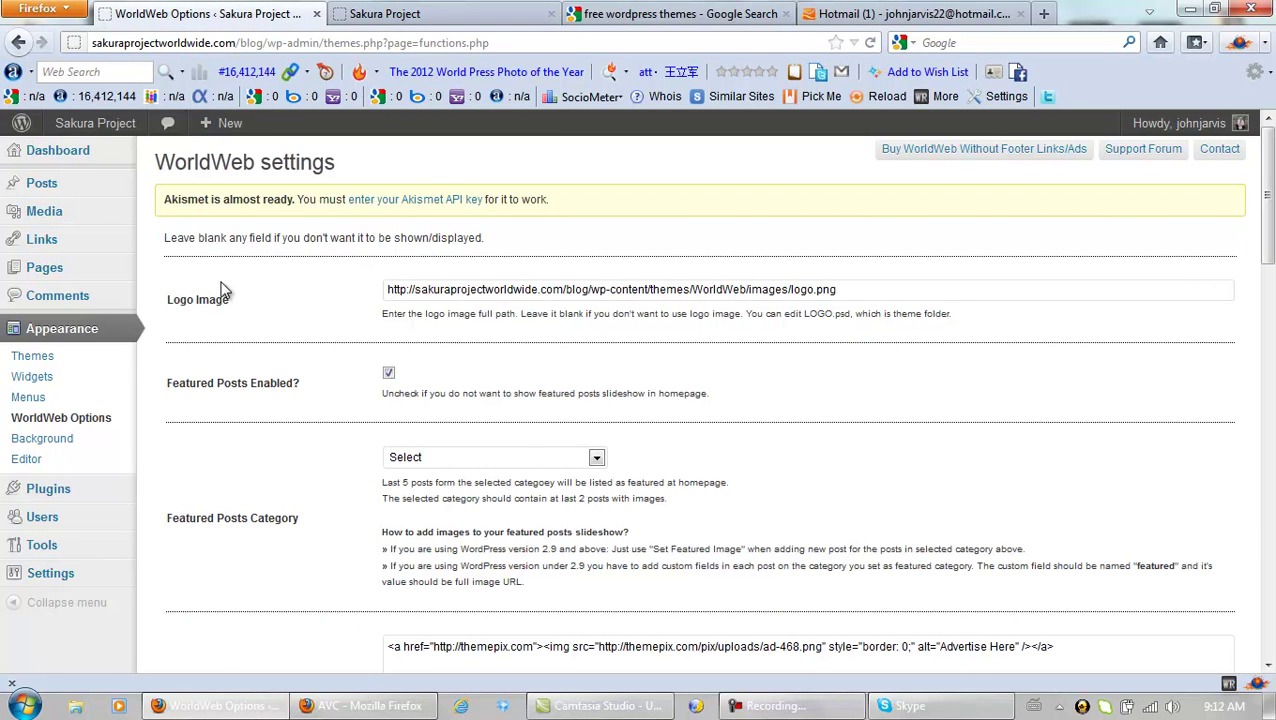
{"action": "left_click", "coordinate": [44, 358]}
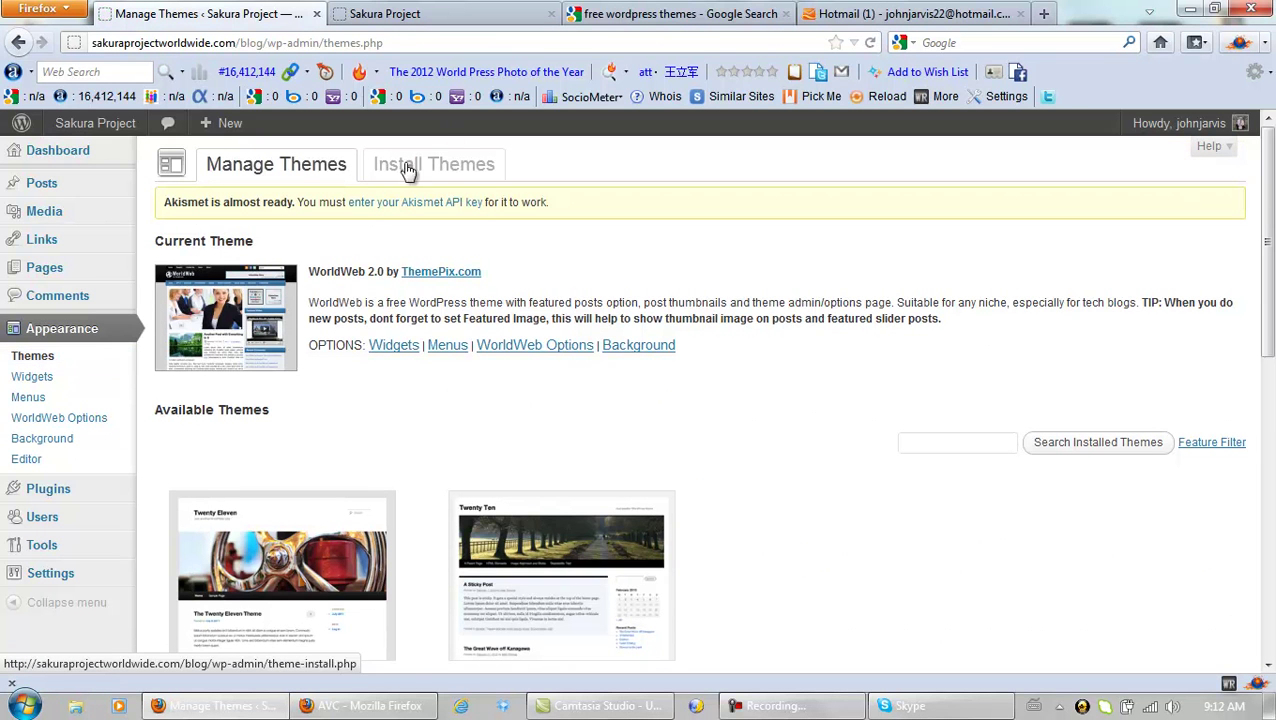
- Search the theme directory for 'intrepidity' and install intrepidity 1.5.1
{"action": "left_click", "coordinate": [418, 165]}
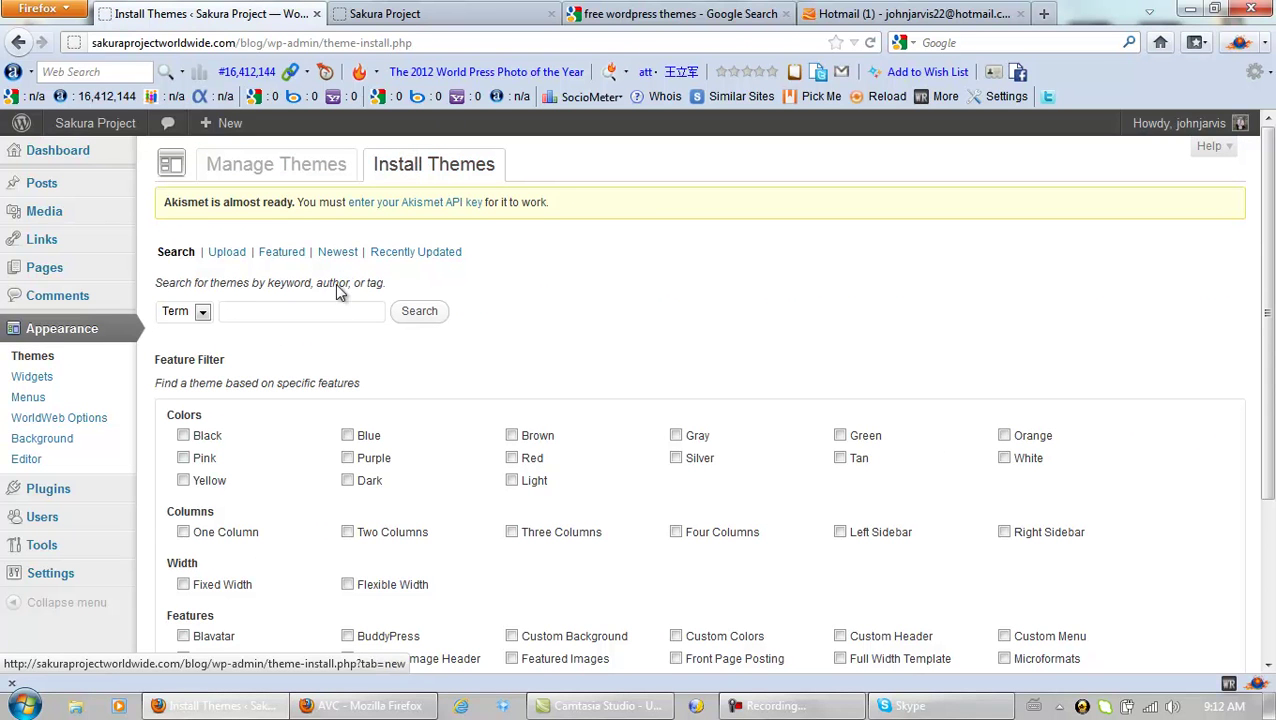
{"action": "left_click", "coordinate": [323, 314]}
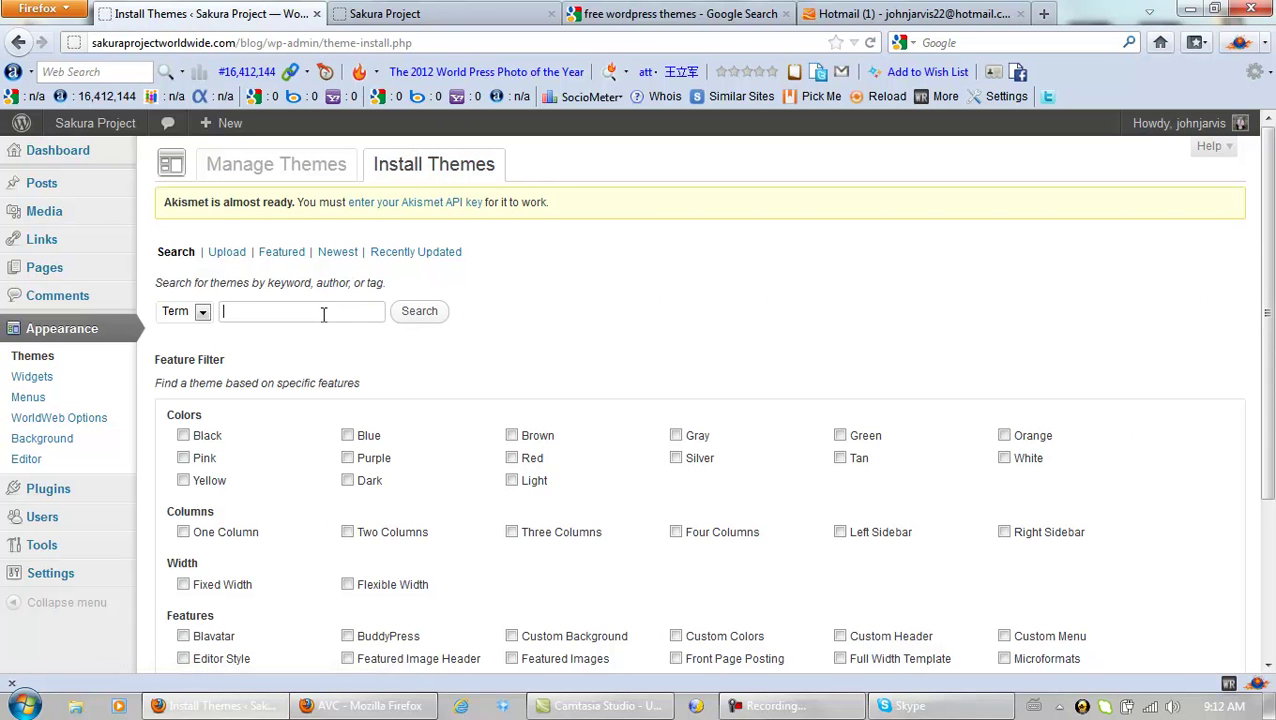
{"action": "type", "text": "in"}
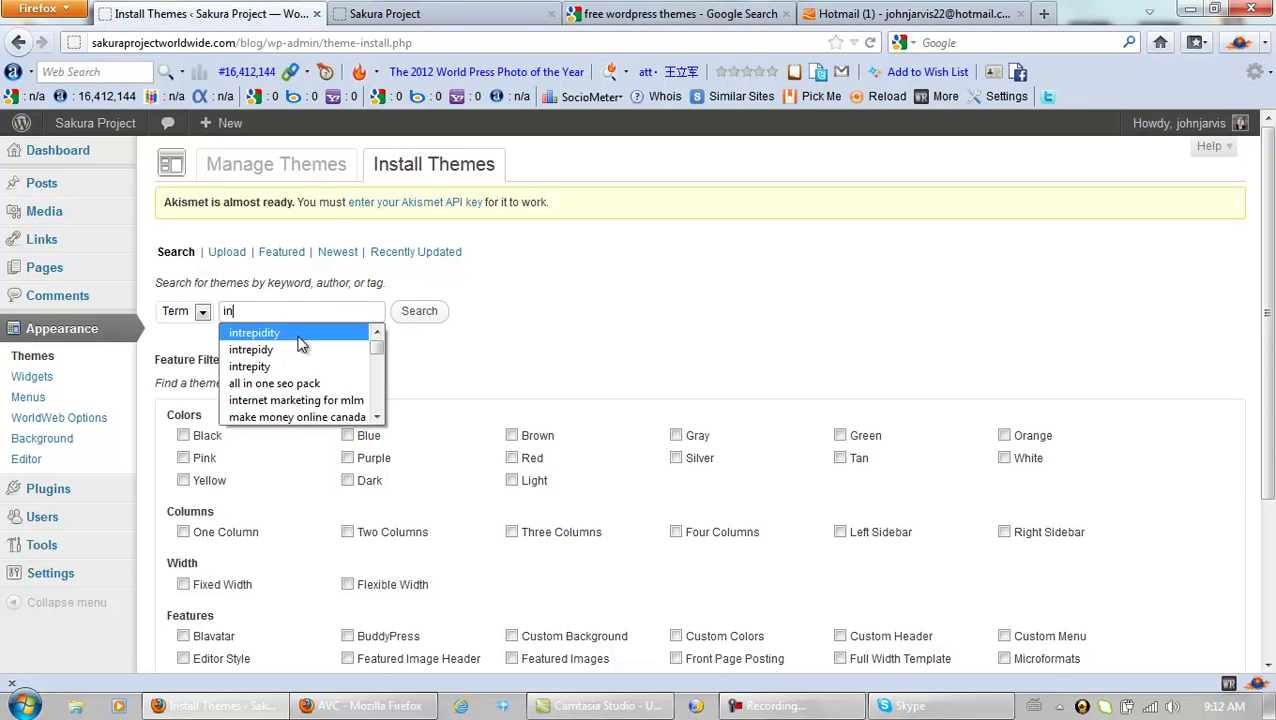
{"action": "left_click", "coordinate": [295, 335]}
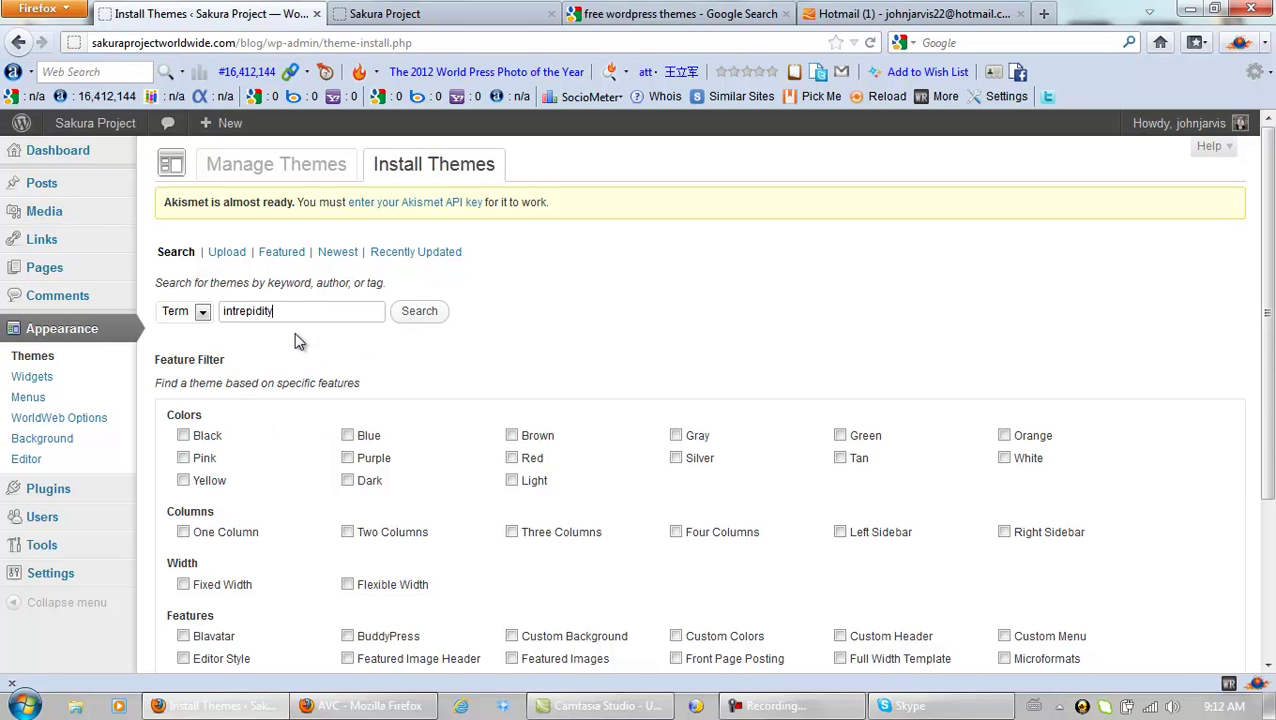
{"action": "left_click", "coordinate": [430, 318]}
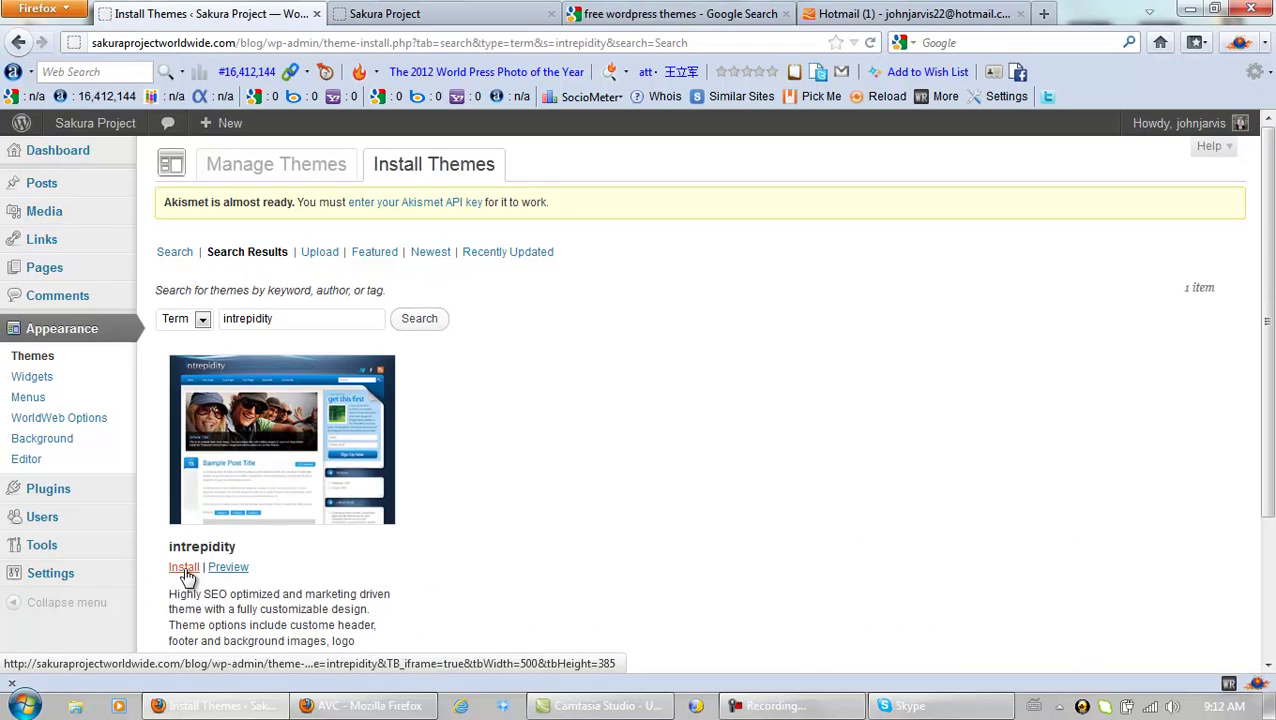
{"action": "left_click", "coordinate": [184, 567]}
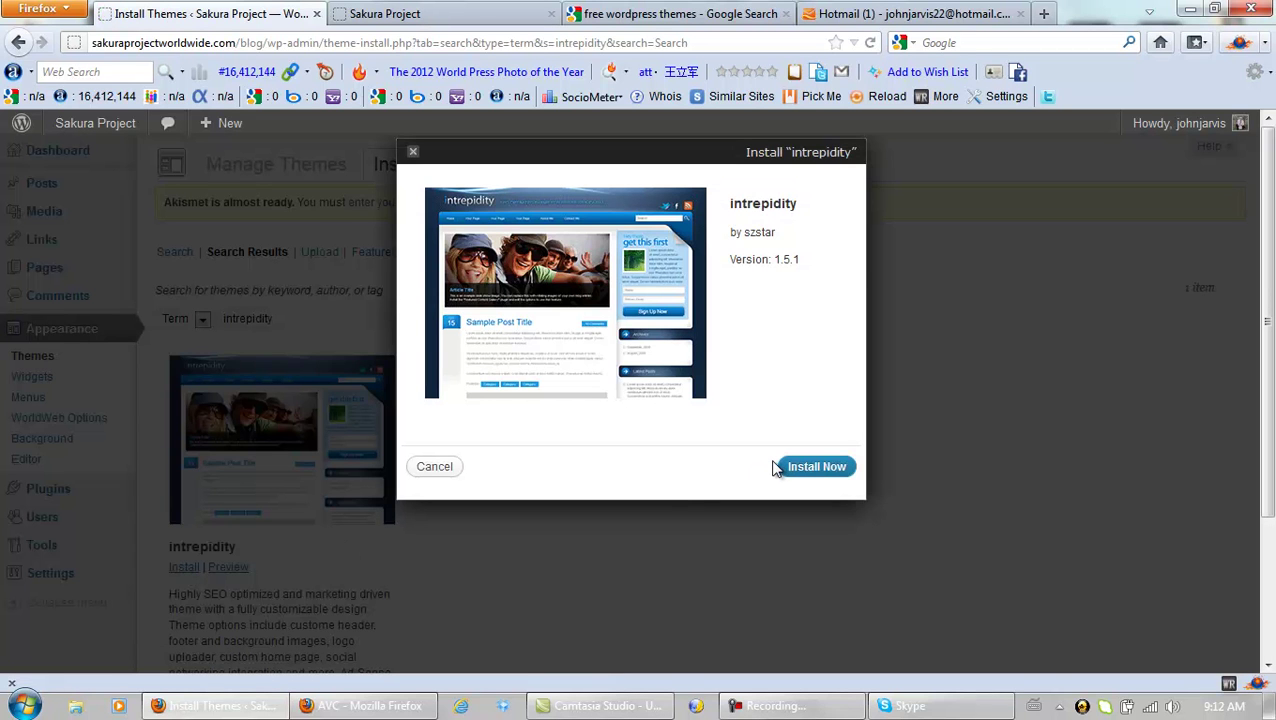
{"action": "left_click", "coordinate": [817, 475]}
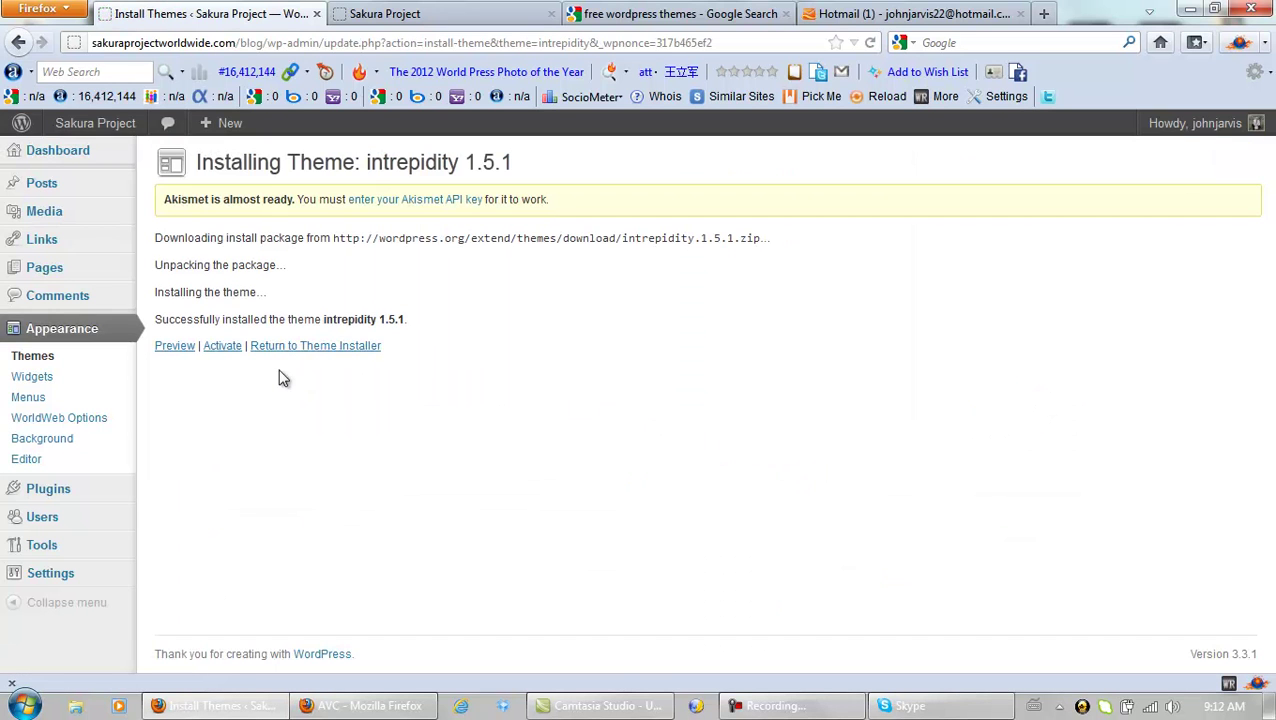
- Activate intrepidity and reload the Sakura Project front page to view its blue layout
{"action": "left_click", "coordinate": [224, 348]}
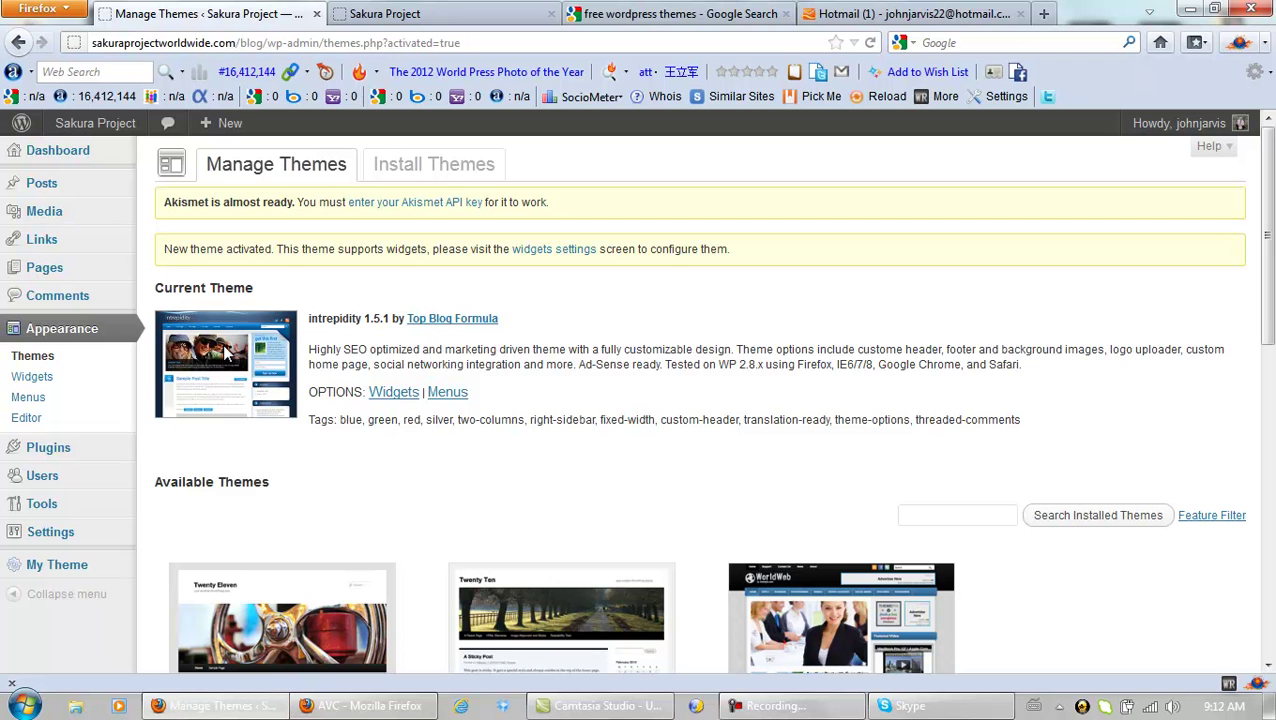
{"action": "left_click", "coordinate": [530, 14]}
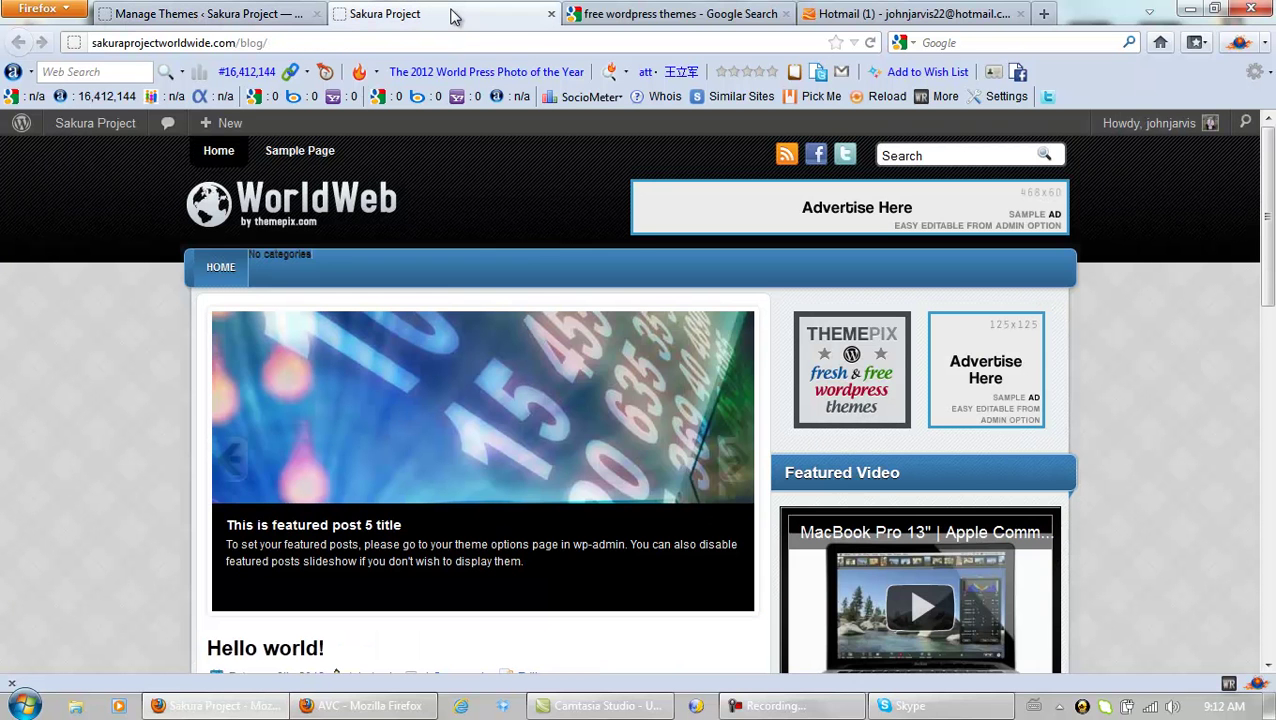
{"action": "left_click", "coordinate": [870, 42]}
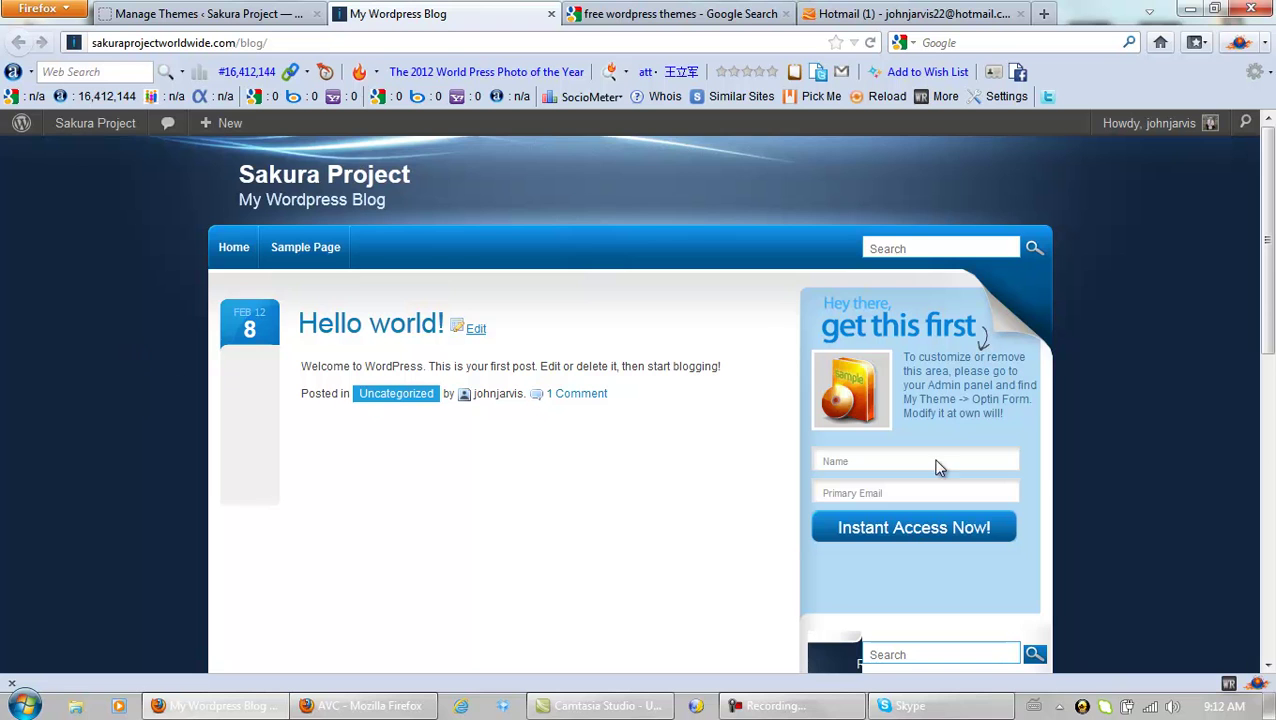
{"action": "mouse_move", "coordinate": [1268, 290]}
{"action": "left_mouse_down"}
{"action": "mouse_move", "coordinate": [1268, 410]}
{"action": "mouse_move", "coordinate": [605, 243]}
{"action": "left_mouse_up"}
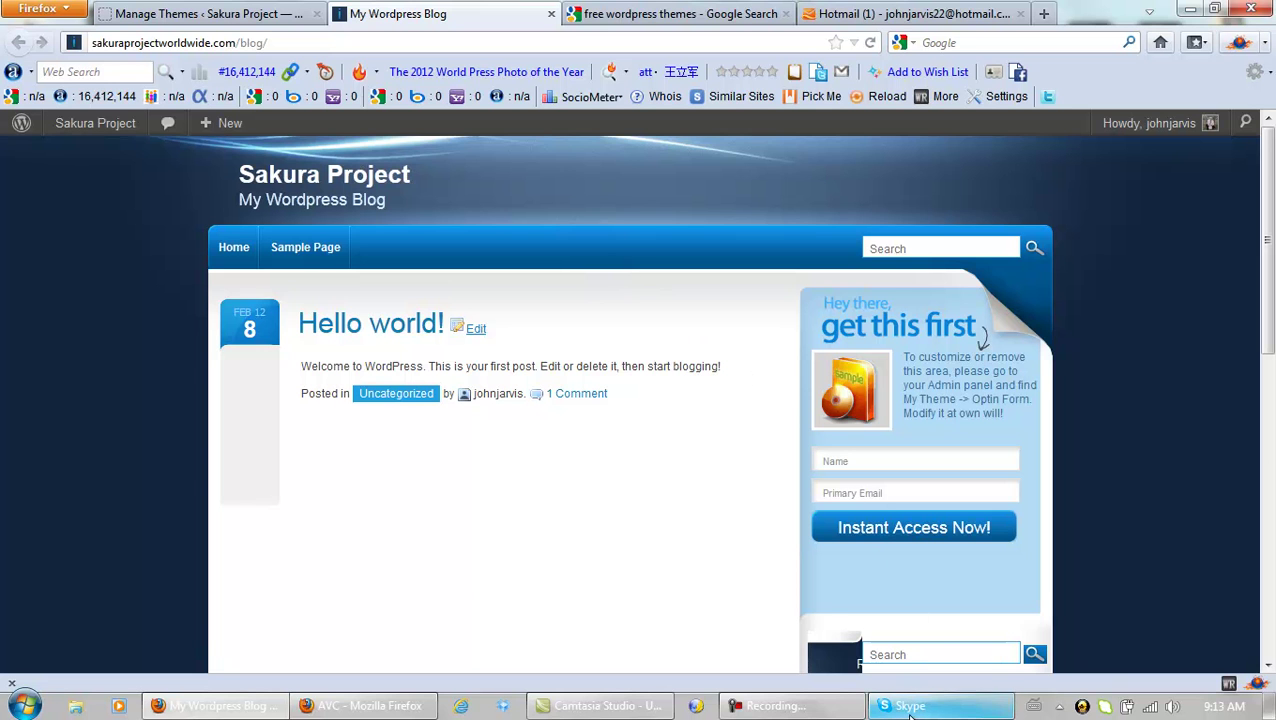
- In the Hotmail tab, go to nanateamworldwide.com by typing 'nanatea' in the address bar
{"action": "left_click", "coordinate": [910, 14]}
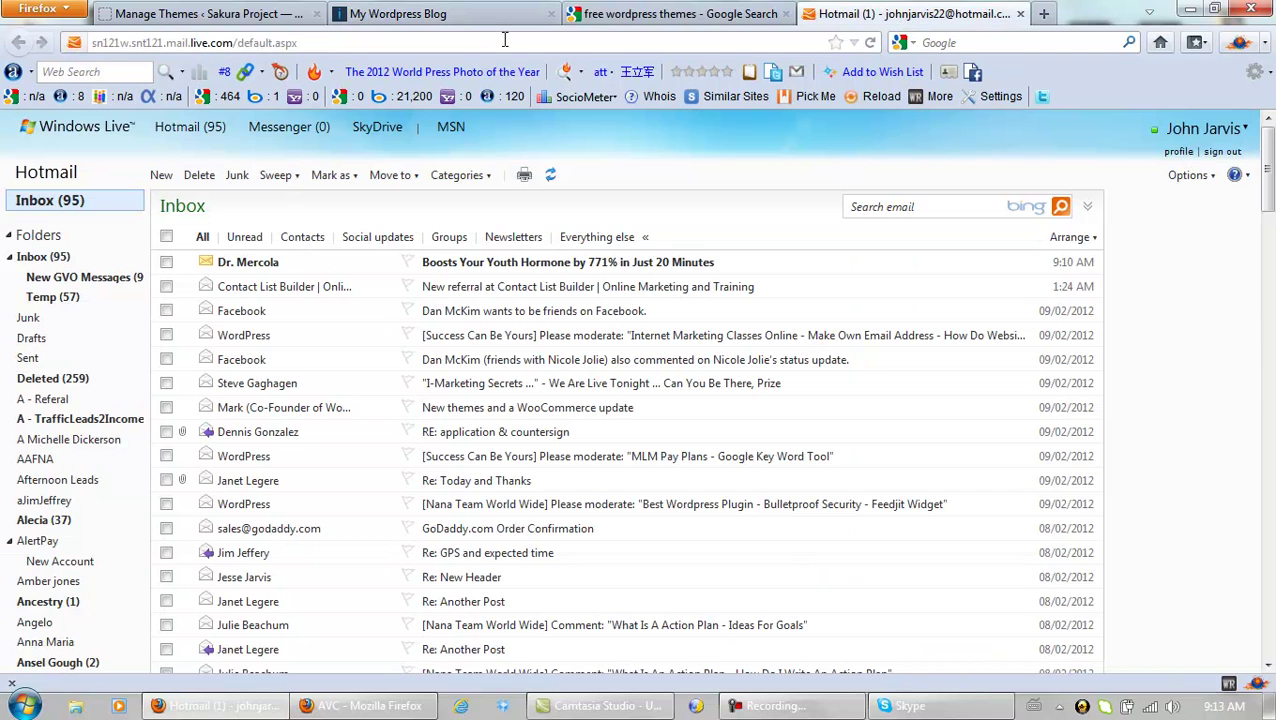
{"action": "left_click", "coordinate": [505, 40]}
{"action": "type", "text": "n"}
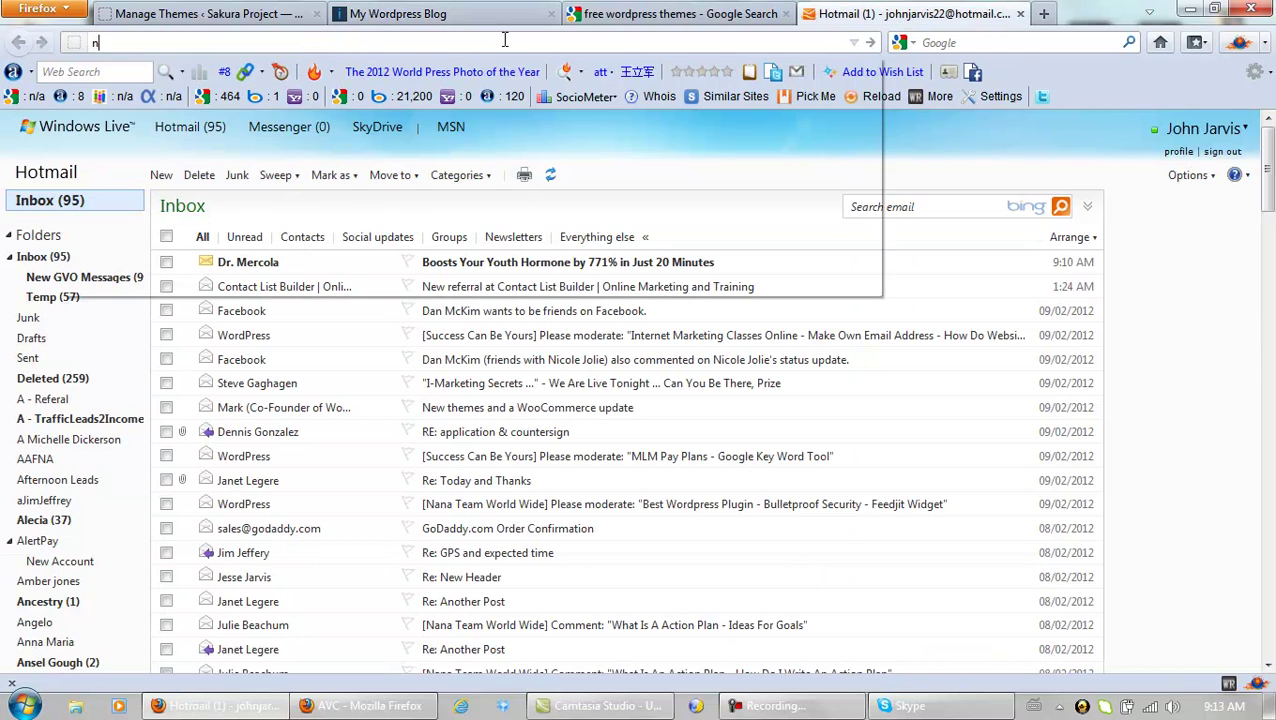
{"action": "type", "text": "anatea"}
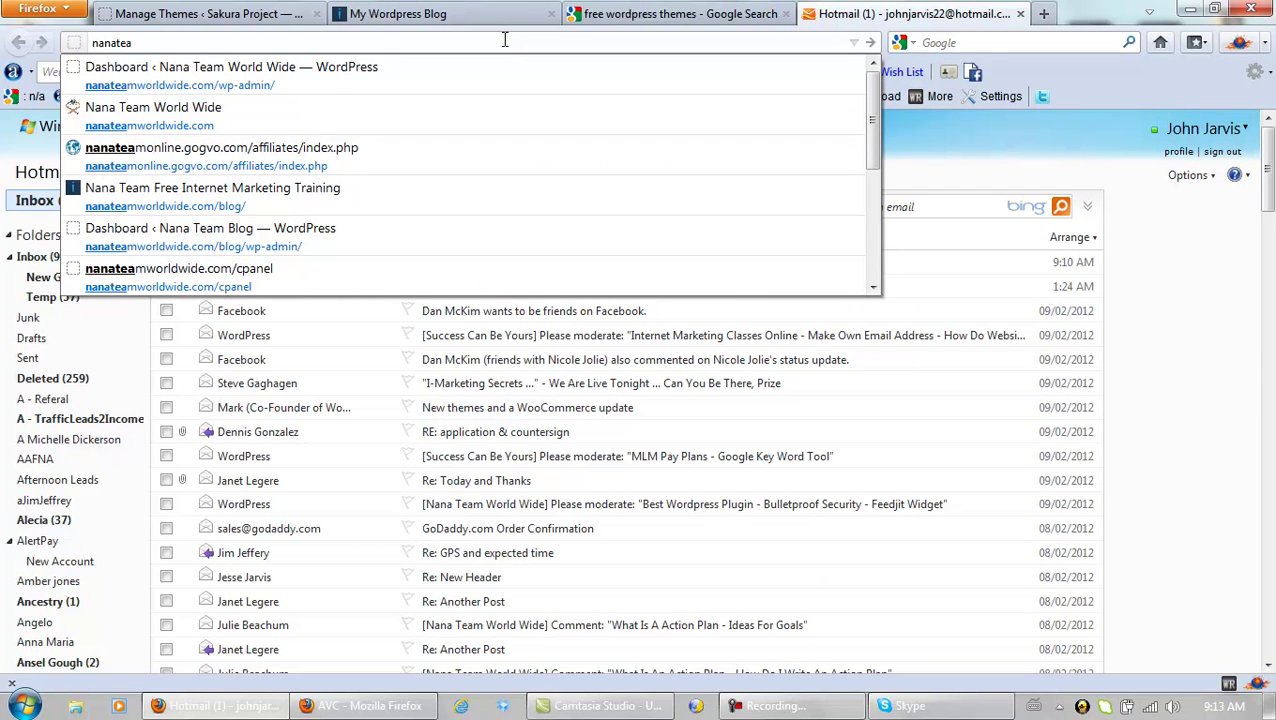
{"action": "left_click", "coordinate": [265, 124]}
{"action": "mouse_move", "coordinate": [289, 127]}
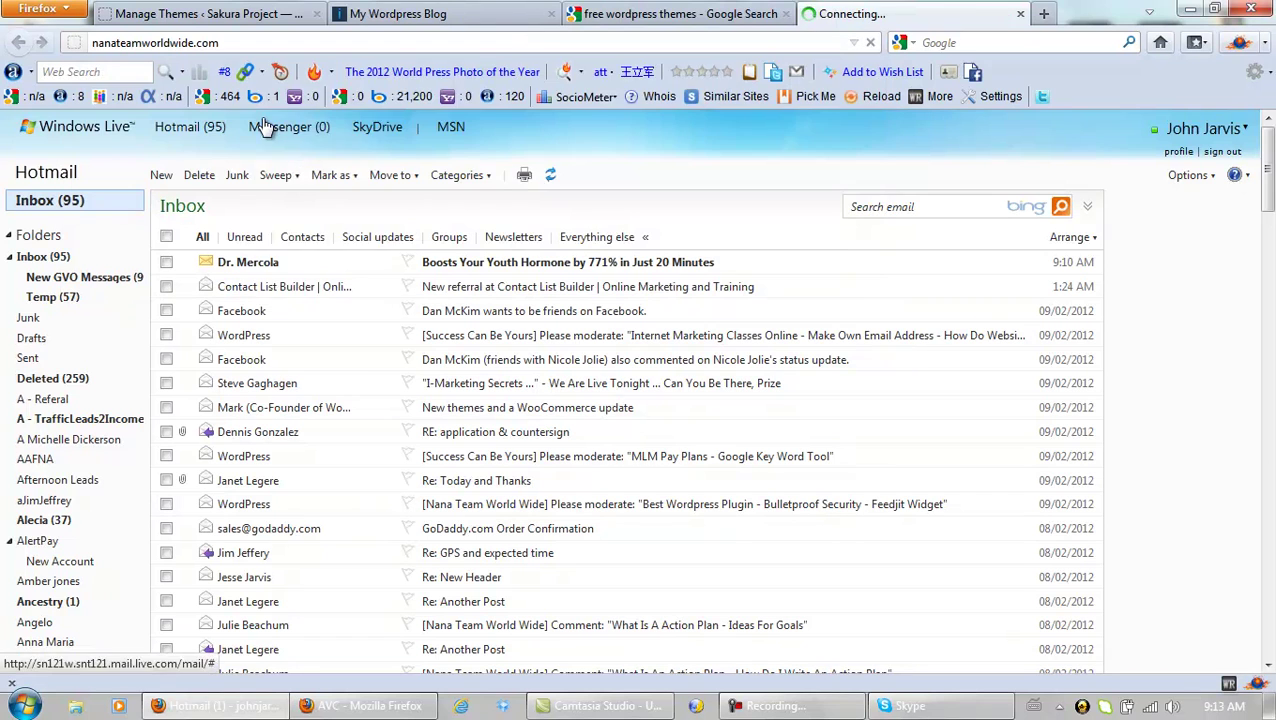